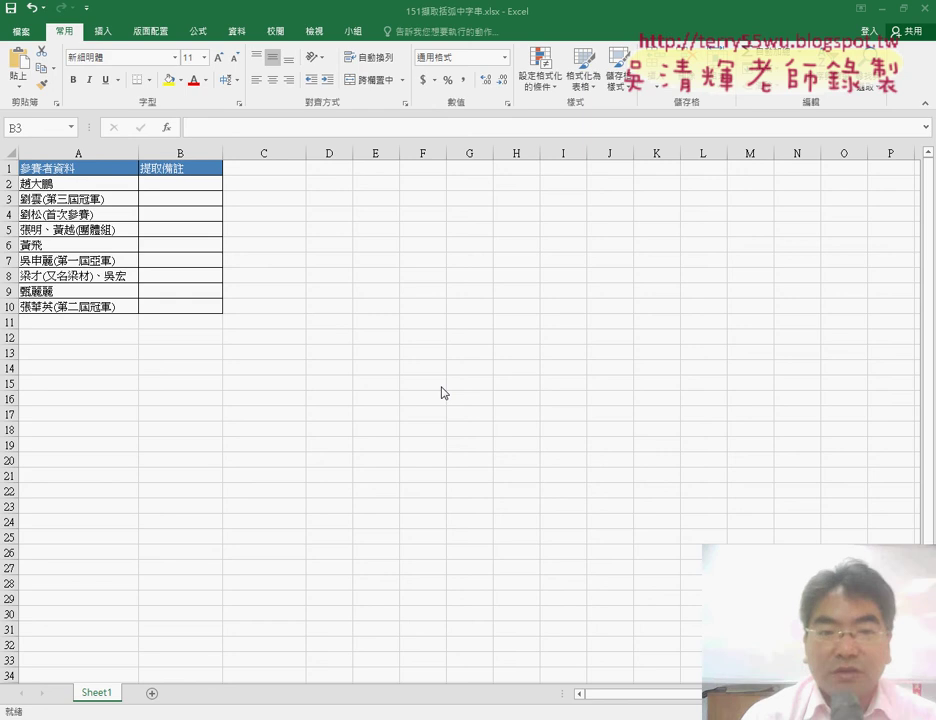
Step: Drag column C's border left so the empty column becomes a thin gap before column D
{"action": "left_click", "coordinate": [76, 200]}
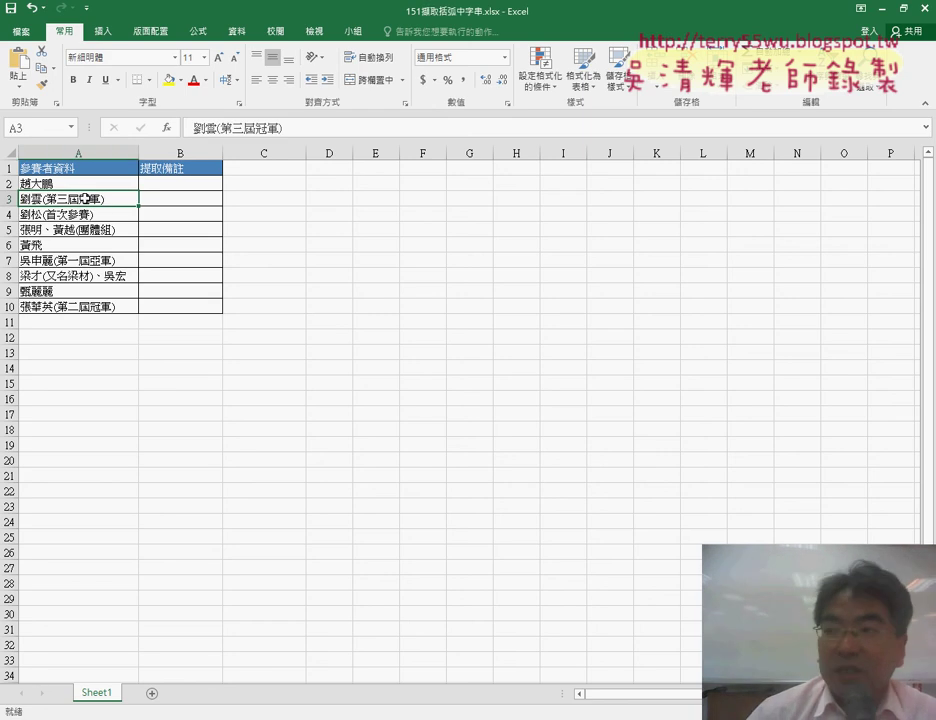
{"action": "left_click_drag", "start_coordinate": [306, 153], "coordinate": [249, 153]}
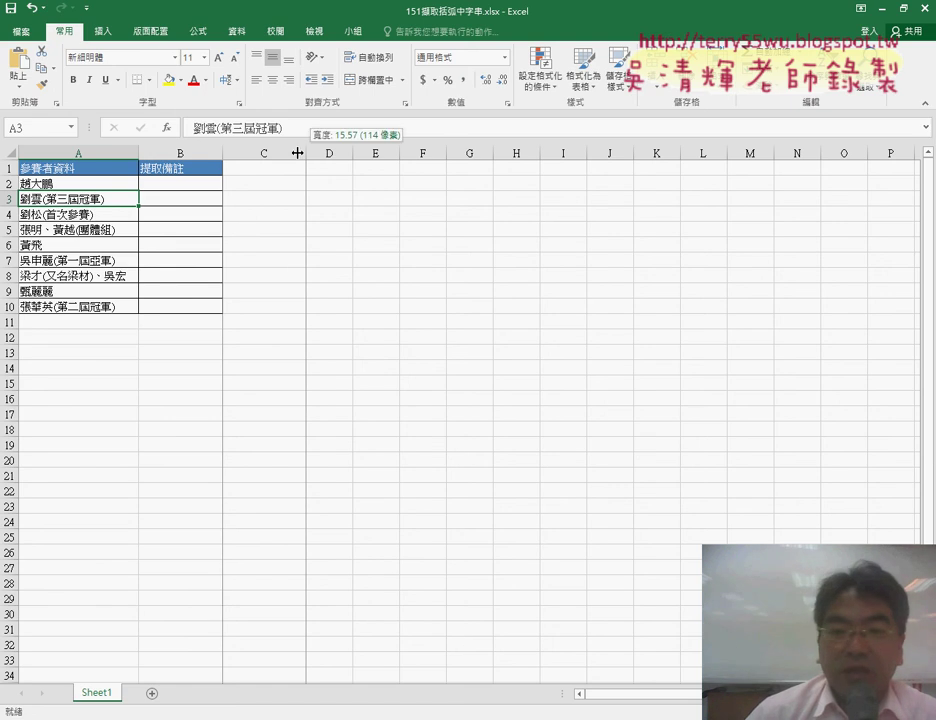
{"action": "left_click", "coordinate": [272, 170]}
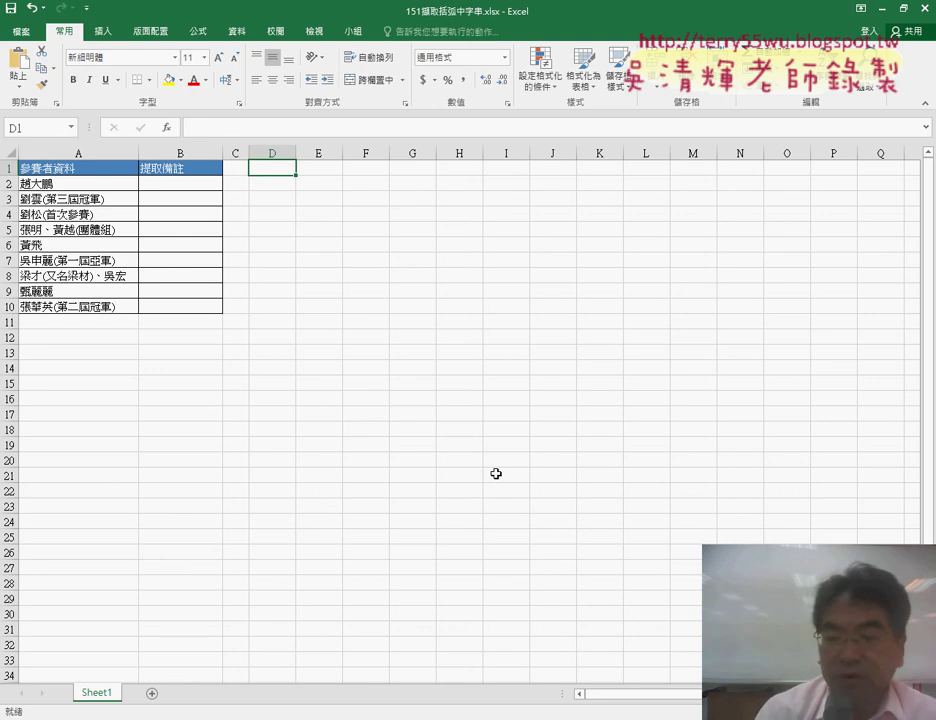
Step: Enter the header 前括弧 in D1, correcting the mistyped characters to 括弧
{"action": "type", "text": "="}
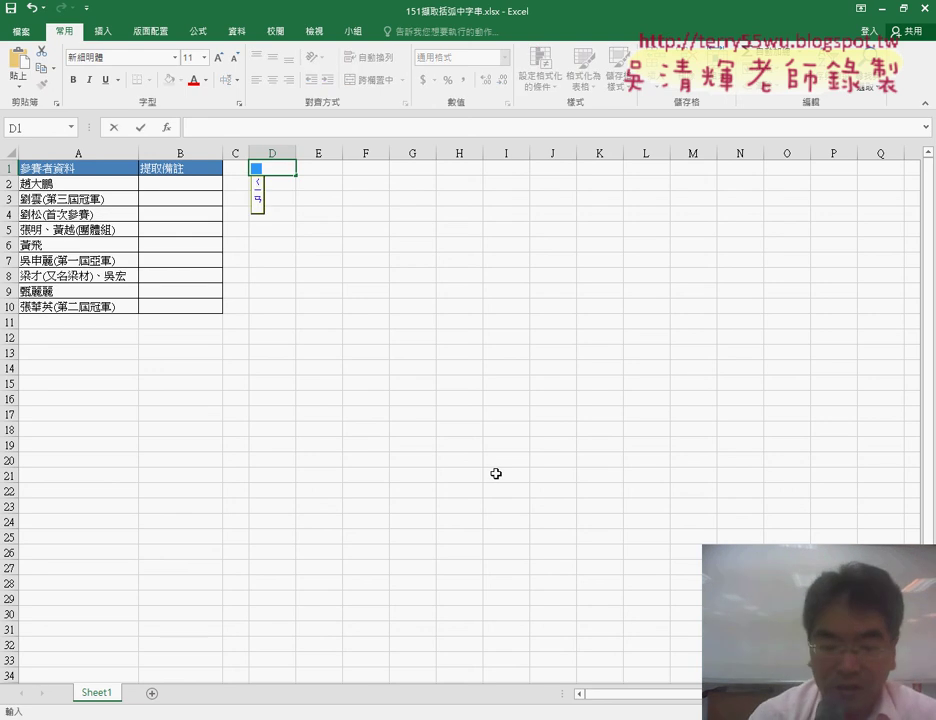
{"action": "type", "text": "前("}
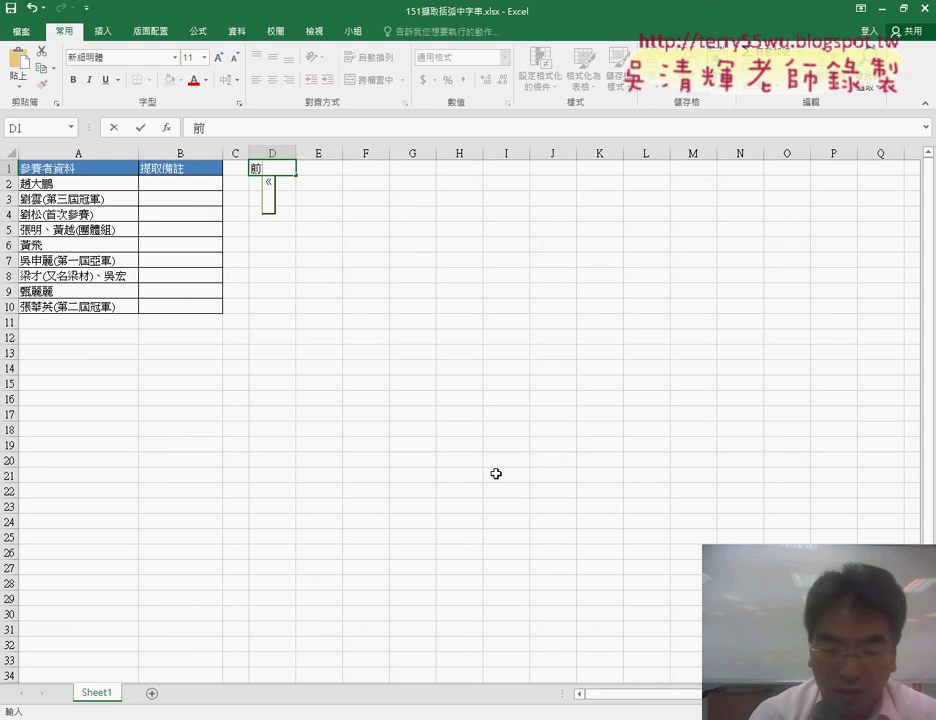
{"action": "type", "text": "刮"}
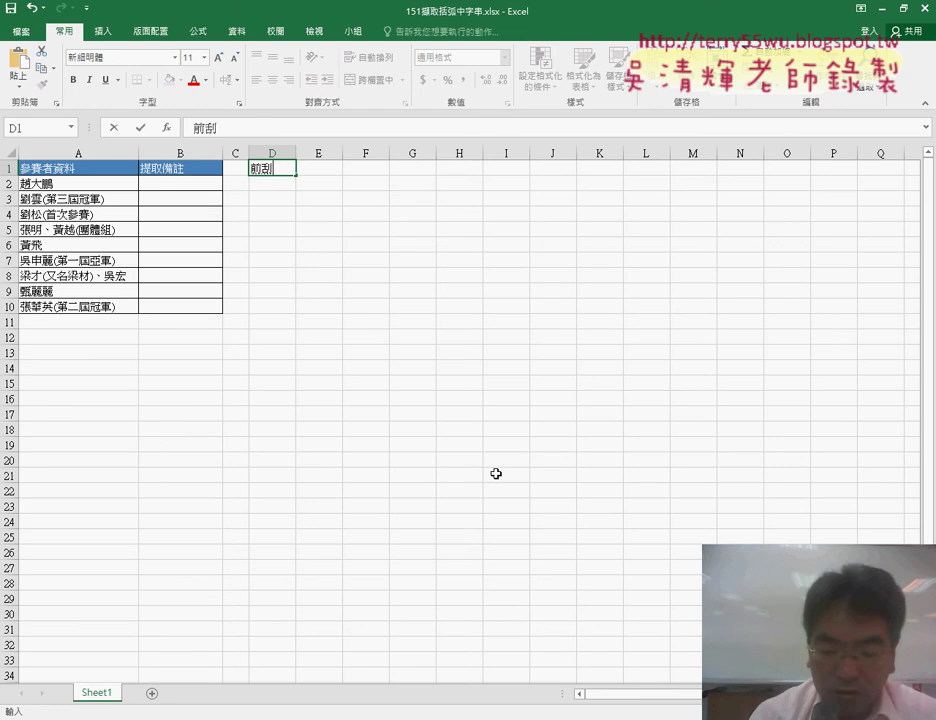
{"action": "type", "text": "「"}
{"action": "type", "text": "鬍"}
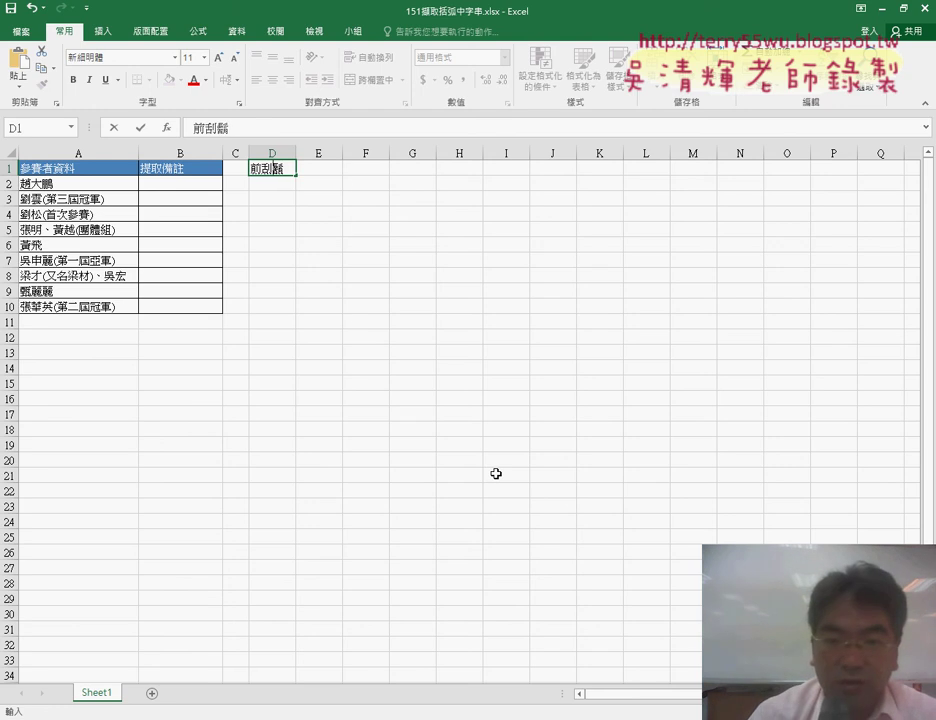
{"action": "key", "text": "Down"}
{"action": "key", "text": "1"}
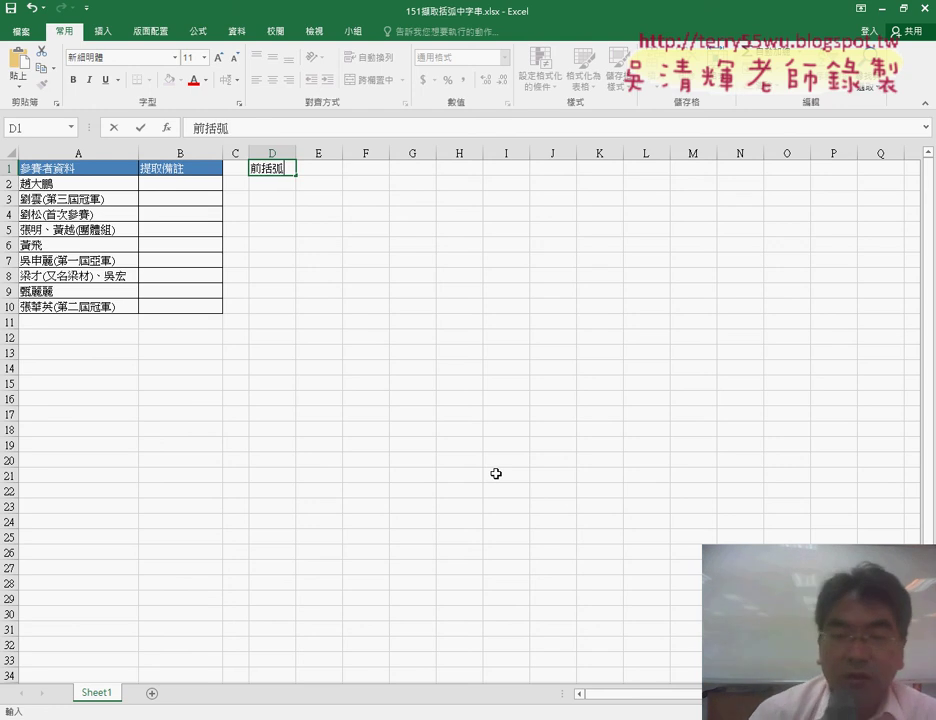
{"action": "left_click", "coordinate": [285, 168]}
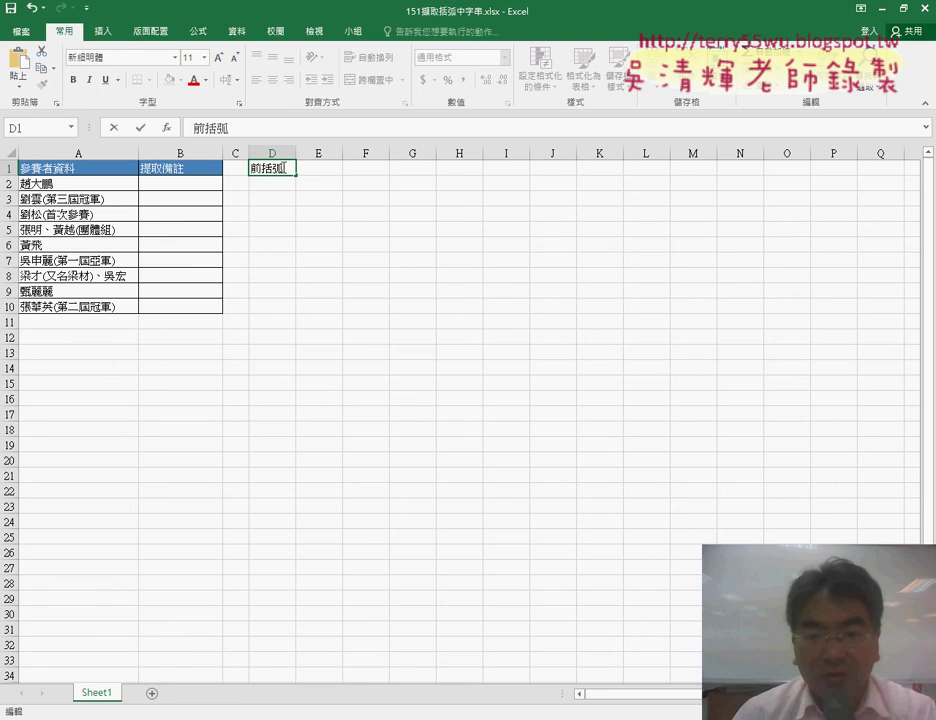
{"action": "left_click", "coordinate": [322, 171]}
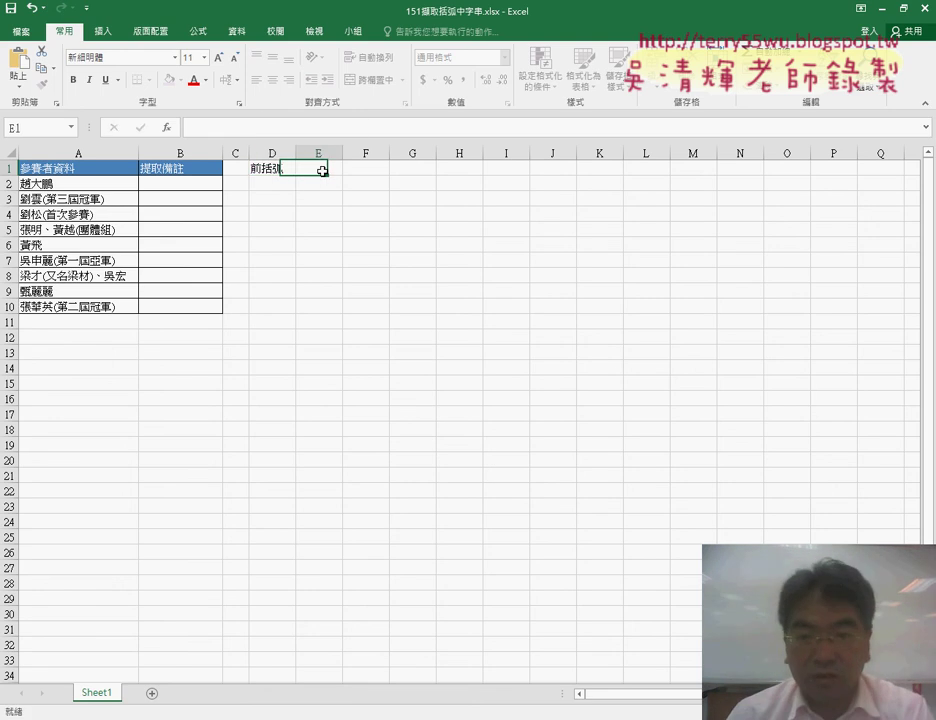
Step: Enter the headers 後括弧 in E1 and 字串 in F1
{"action": "type", "text": "括弧"}
{"action": "left_click", "coordinate": [202, 120]}
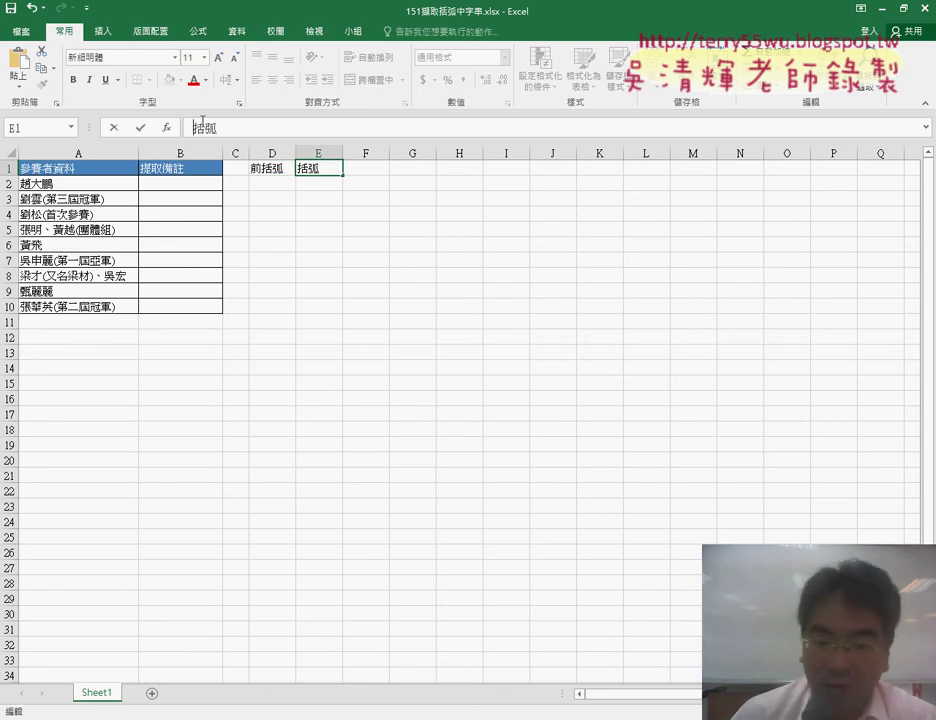
{"action": "type", "text": "後"}
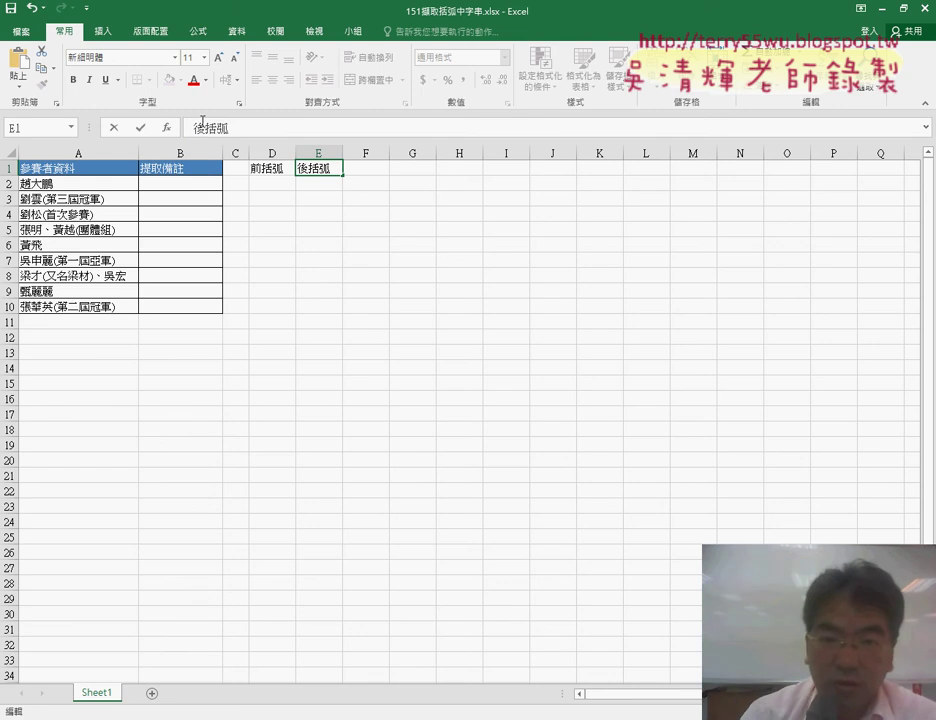
{"action": "left_click", "coordinate": [370, 167]}
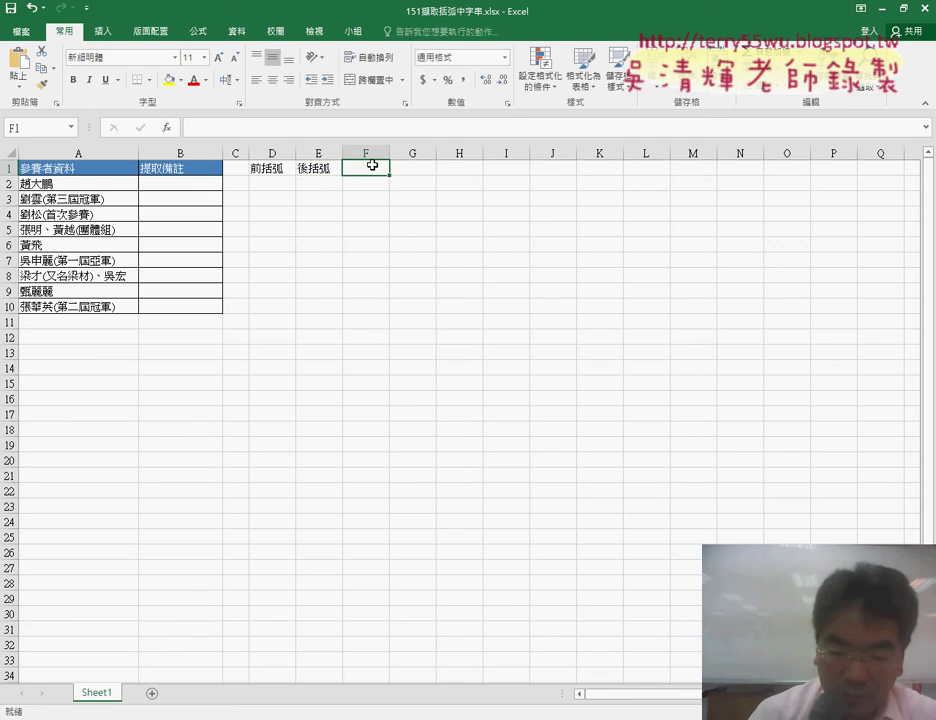
{"action": "type", "text": "a"}
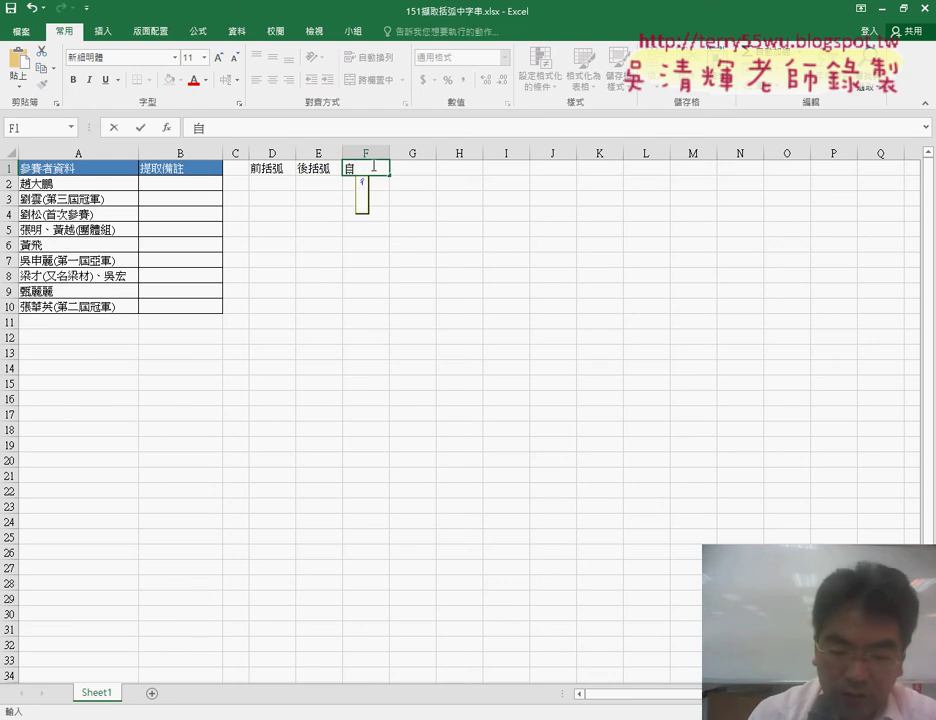
{"action": "type", "text": "字串"}
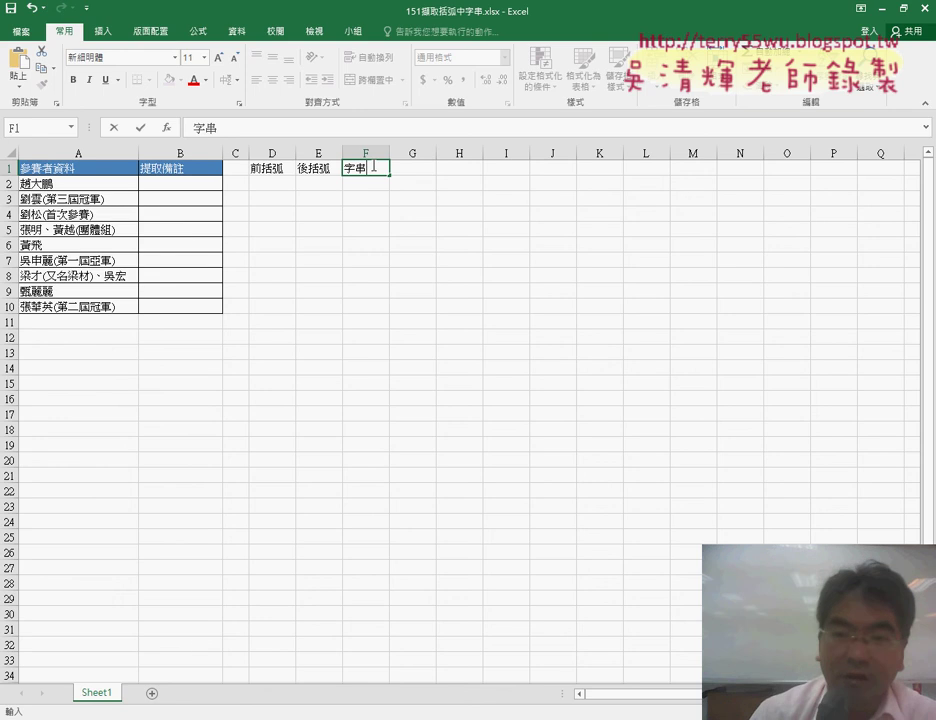
{"action": "key", "text": "Return"}
{"action": "left_click", "coordinate": [275, 179]}
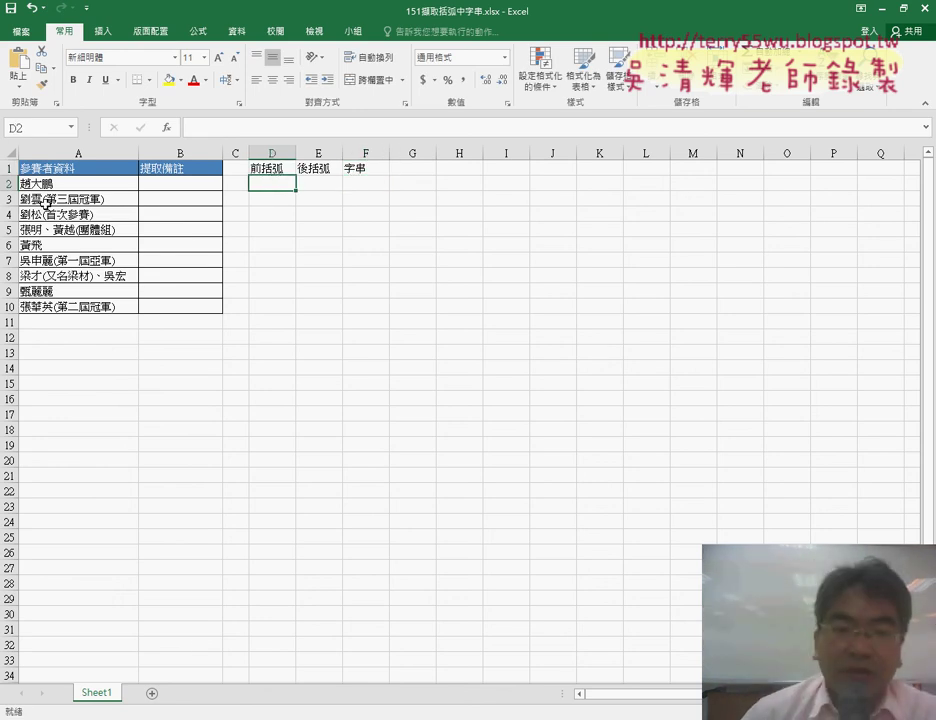
Step: Insert the FIND function into D2 from the Text function category
{"action": "left_click", "coordinate": [165, 128]}
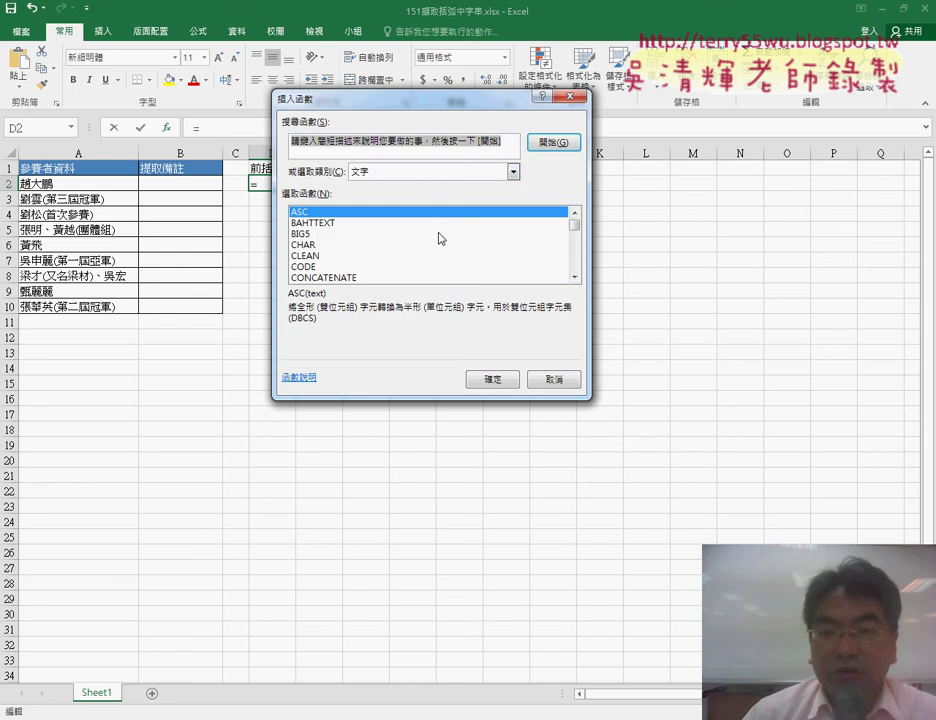
{"action": "left_click", "coordinate": [429, 173]}
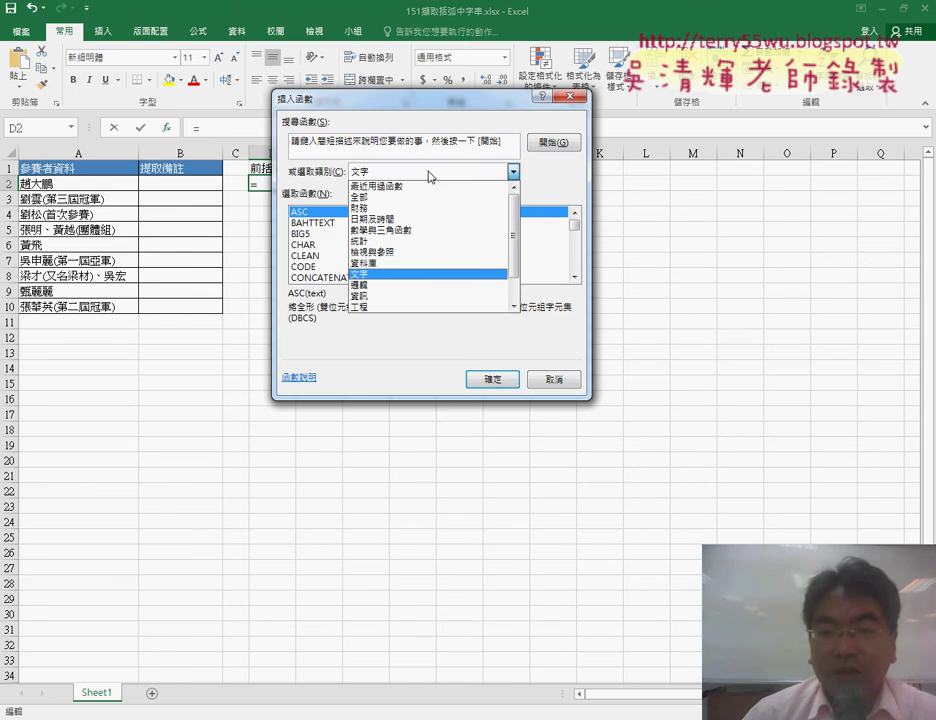
{"action": "left_click", "coordinate": [406, 274]}
{"action": "scroll", "coordinate": [576, 268], "scroll_direction": "down", "scroll_amount": 2}
{"action": "scroll", "coordinate": [576, 268], "scroll_direction": "down", "scroll_amount": 2}
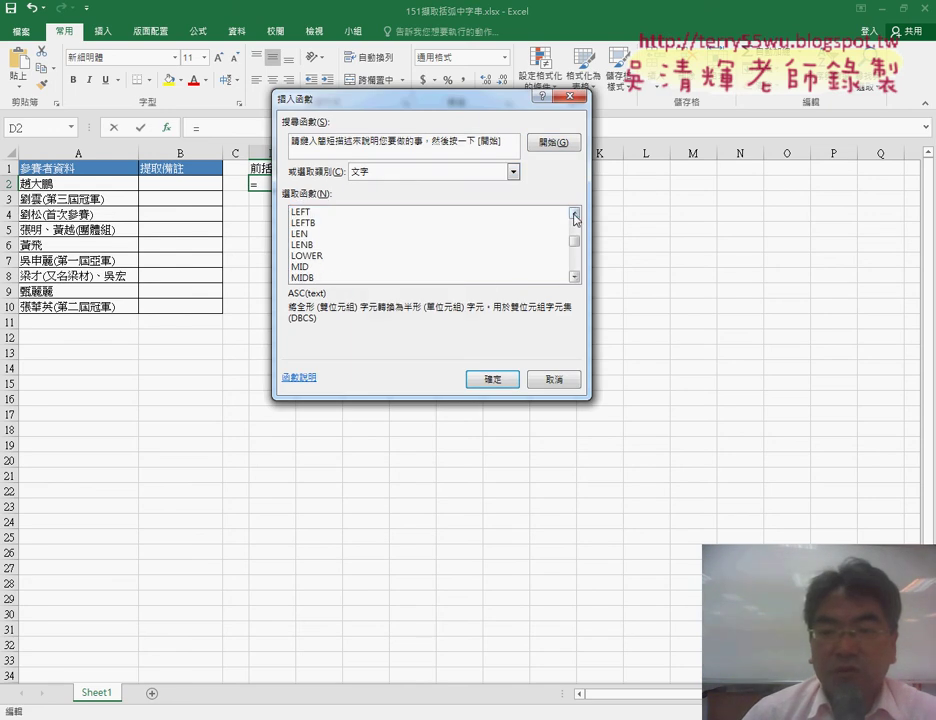
{"action": "scroll", "coordinate": [576, 220], "scroll_direction": "up", "scroll_amount": 3}
{"action": "scroll", "coordinate": [576, 220], "scroll_direction": "up", "scroll_amount": 1}
{"action": "double_click", "coordinate": [320, 222]}
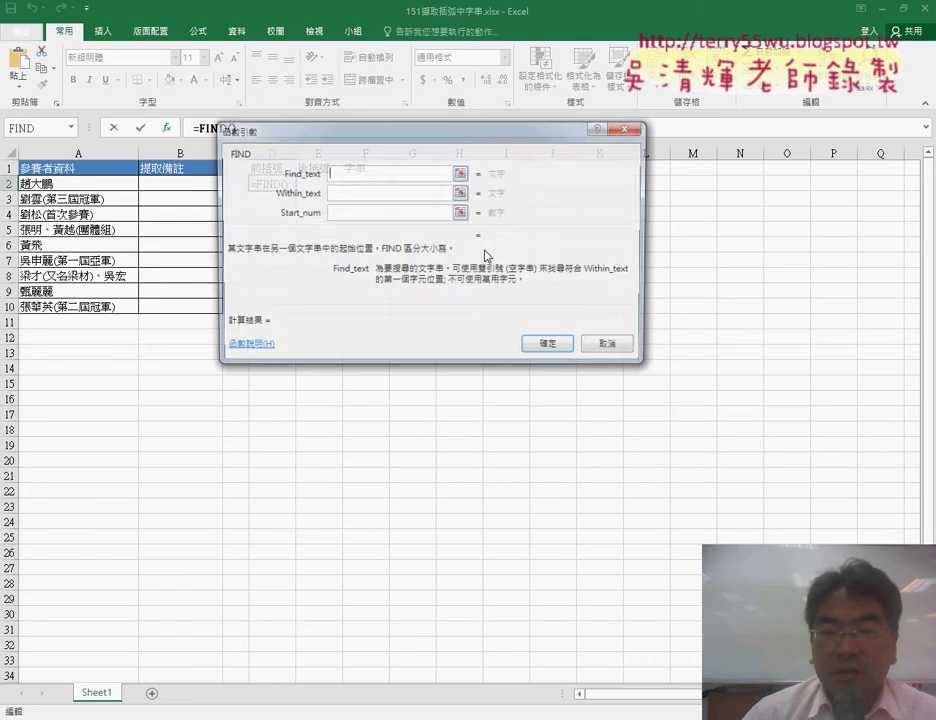
Step: Set FIND's Find_text to "(" and Within_text to A2, giving =FIND("(",A2)
{"action": "left_click_drag", "start_coordinate": [434, 135], "coordinate": [472, 245]}
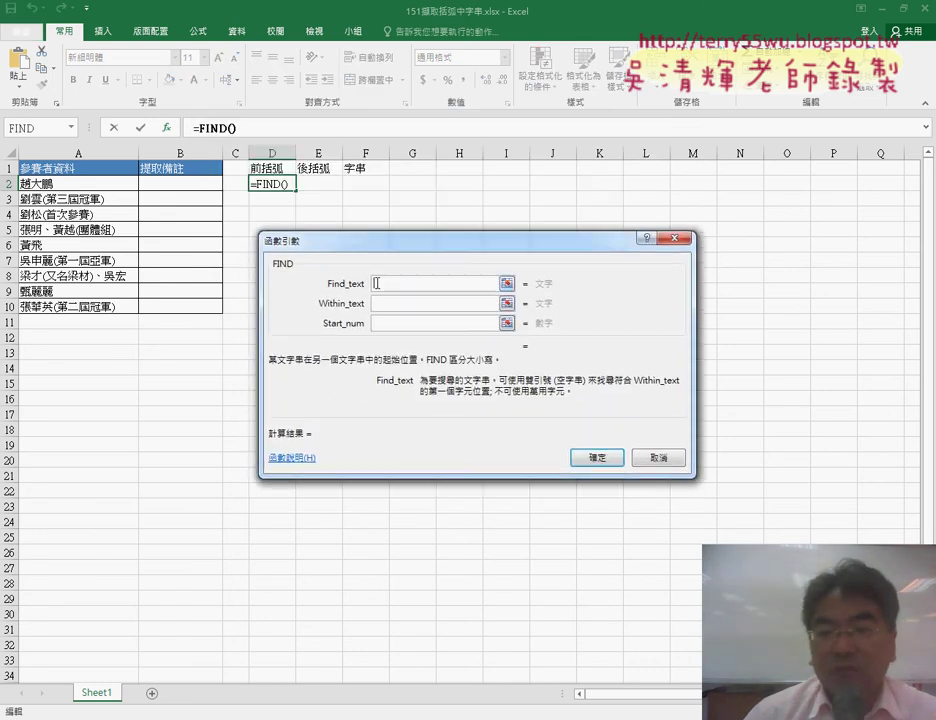
{"action": "left_click", "coordinate": [386, 321]}
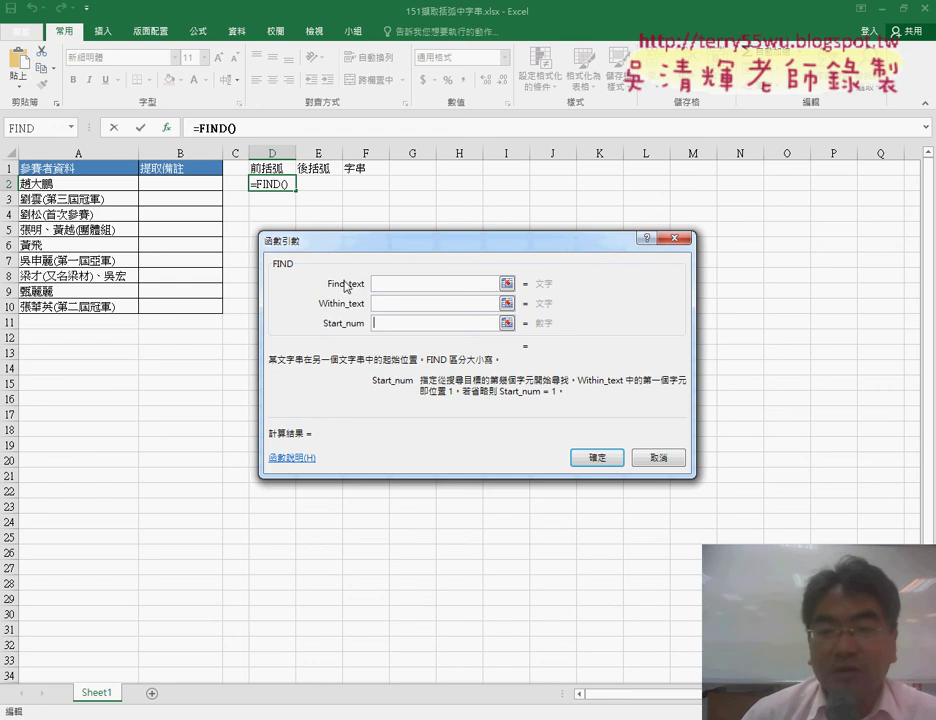
{"action": "left_click", "coordinate": [381, 284]}
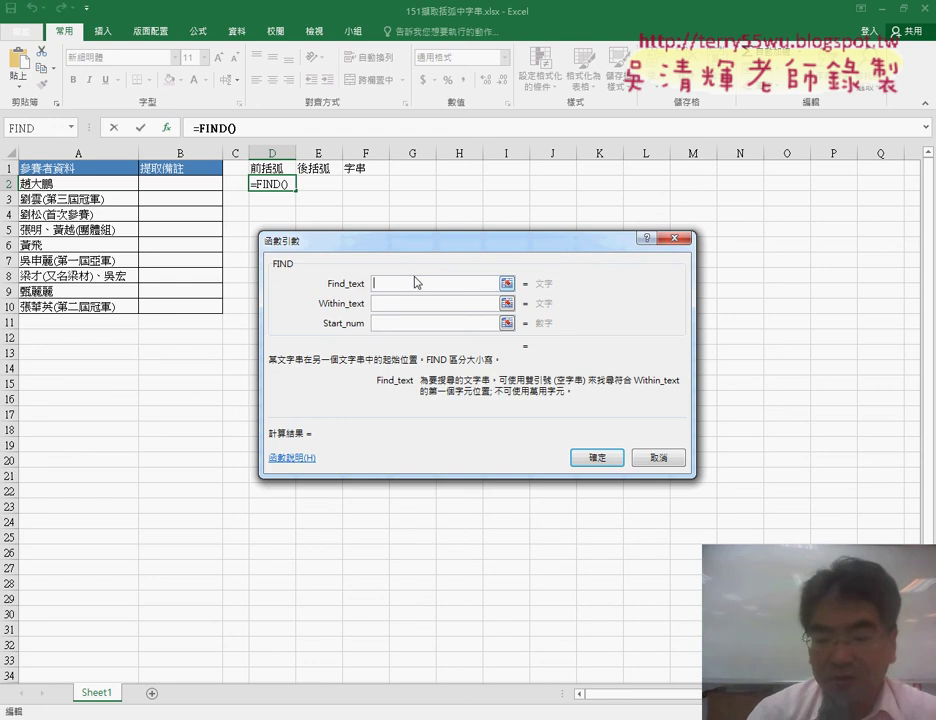
{"action": "type", "text": "("}
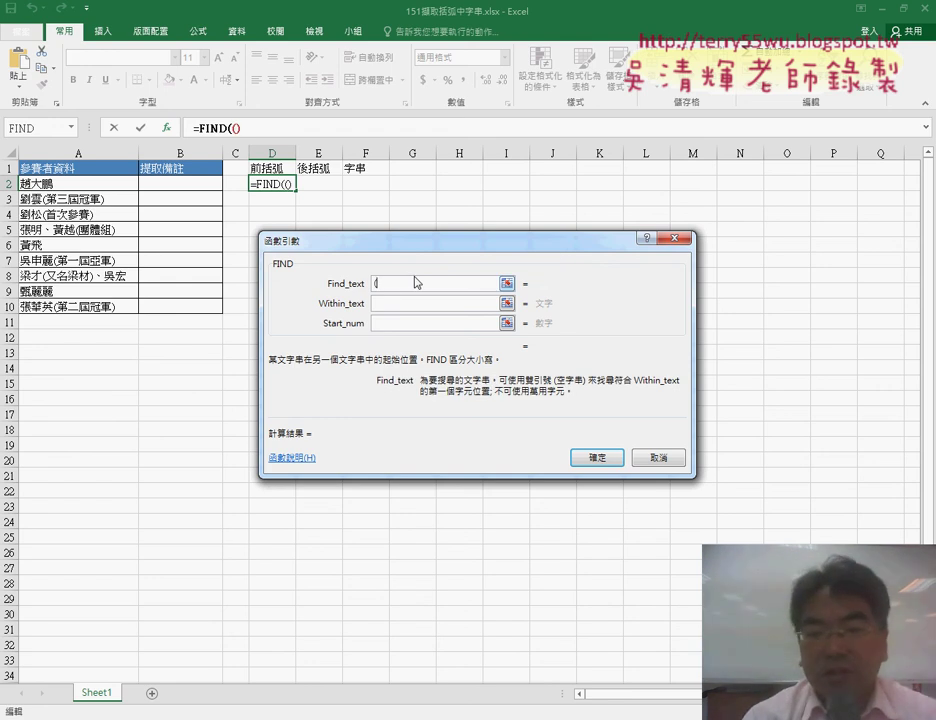
{"action": "key", "text": "Home"}
{"action": "type", "text": "\""}
{"action": "key", "text": "End"}
{"action": "type", "text": "\""}
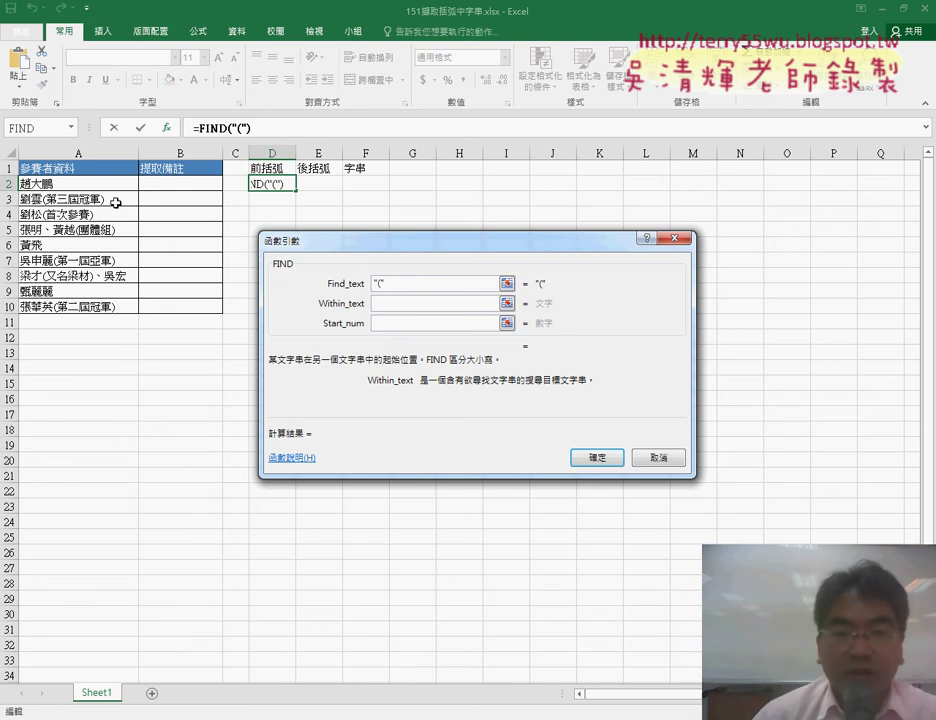
{"action": "left_click", "coordinate": [68, 183]}
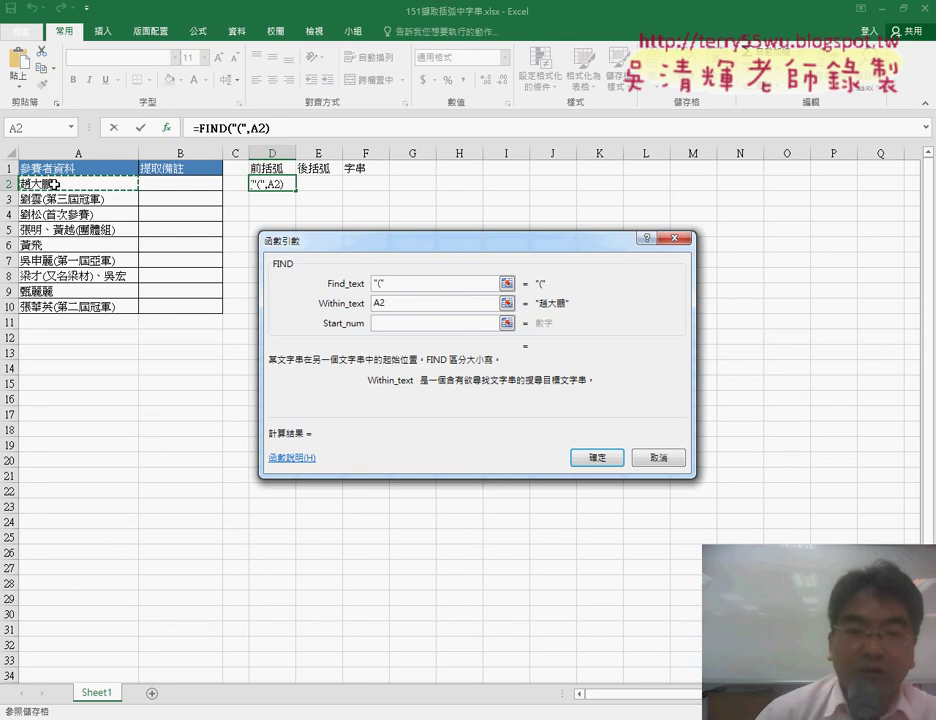
{"action": "left_click", "coordinate": [409, 324]}
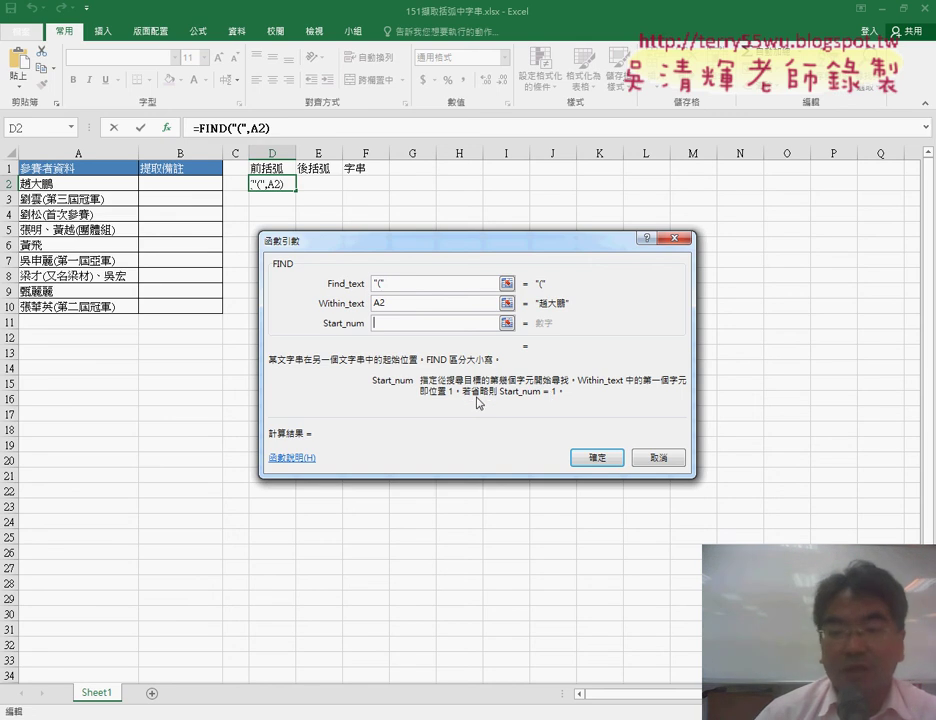
{"action": "left_click", "coordinate": [598, 457]}
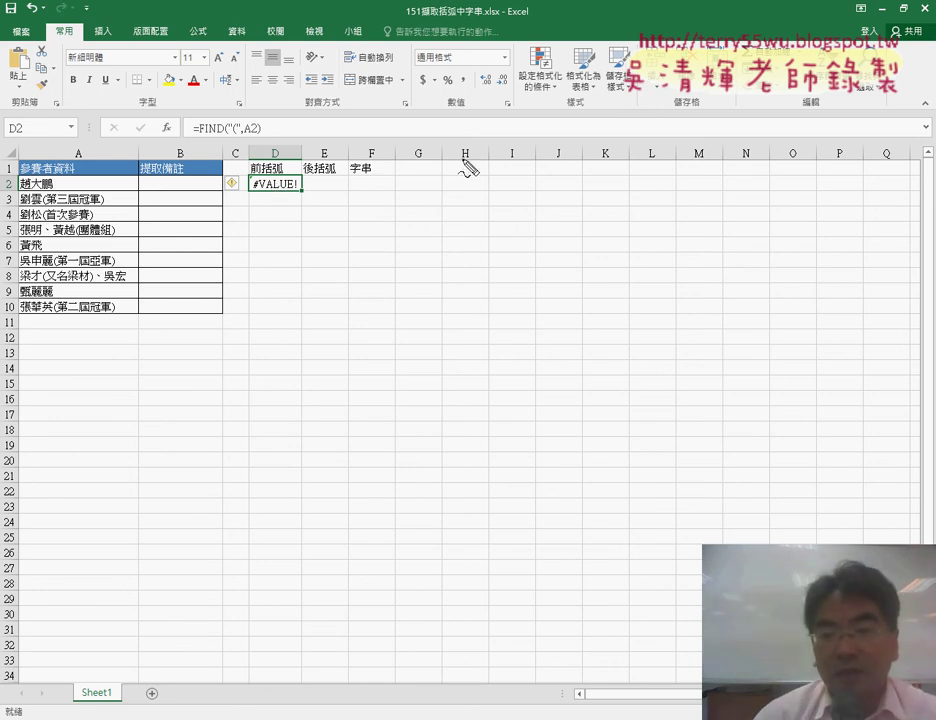
{"action": "mouse_move", "coordinate": [456, 150]}
{"action": "left_mouse_down"}
{"action": "mouse_move", "coordinate": [493, 150]}
{"action": "mouse_move", "coordinate": [470, 175]}
{"action": "mouse_move", "coordinate": [495, 195]}
{"action": "left_mouse_up"}
{"action": "mouse_move", "coordinate": [549, 125]}
{"action": "left_mouse_down"}
{"action": "mouse_move", "coordinate": [508, 145]}
{"action": "mouse_move", "coordinate": [526, 152]}
{"action": "left_mouse_up"}
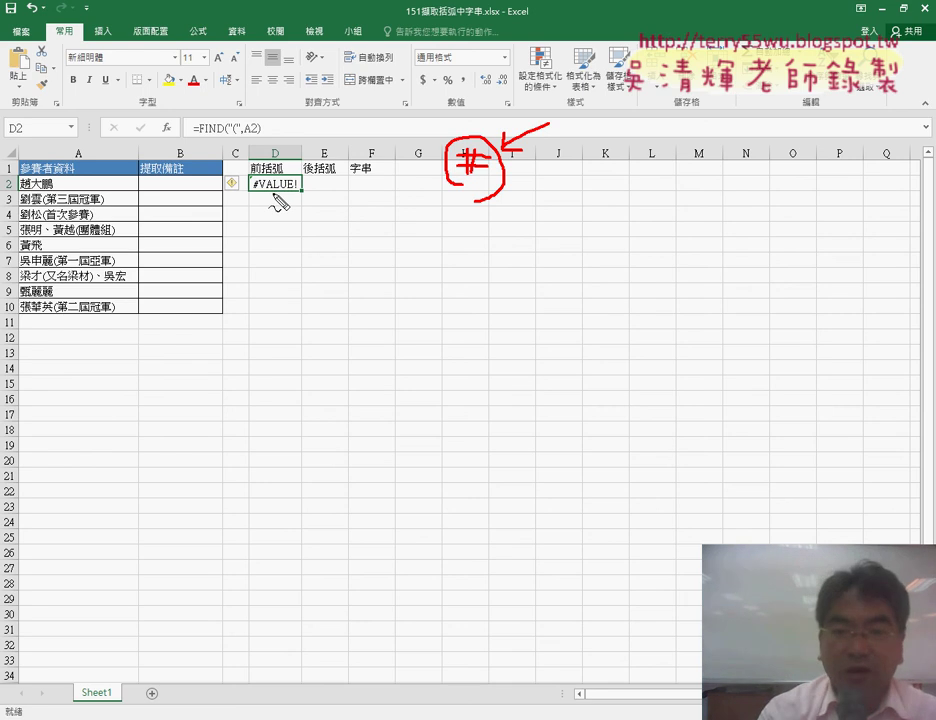
{"action": "key", "text": "Escape"}
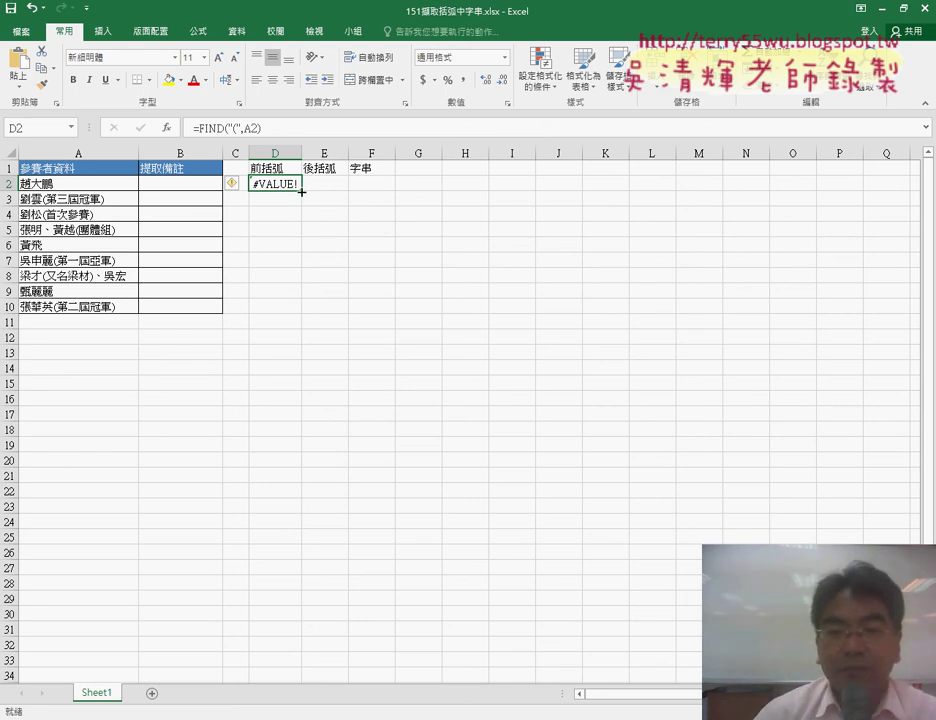
Step: Fill the opening-parenthesis FIND formula down D2:D10 and widen column E
{"action": "left_click_drag", "start_coordinate": [301, 191], "coordinate": [303, 311]}
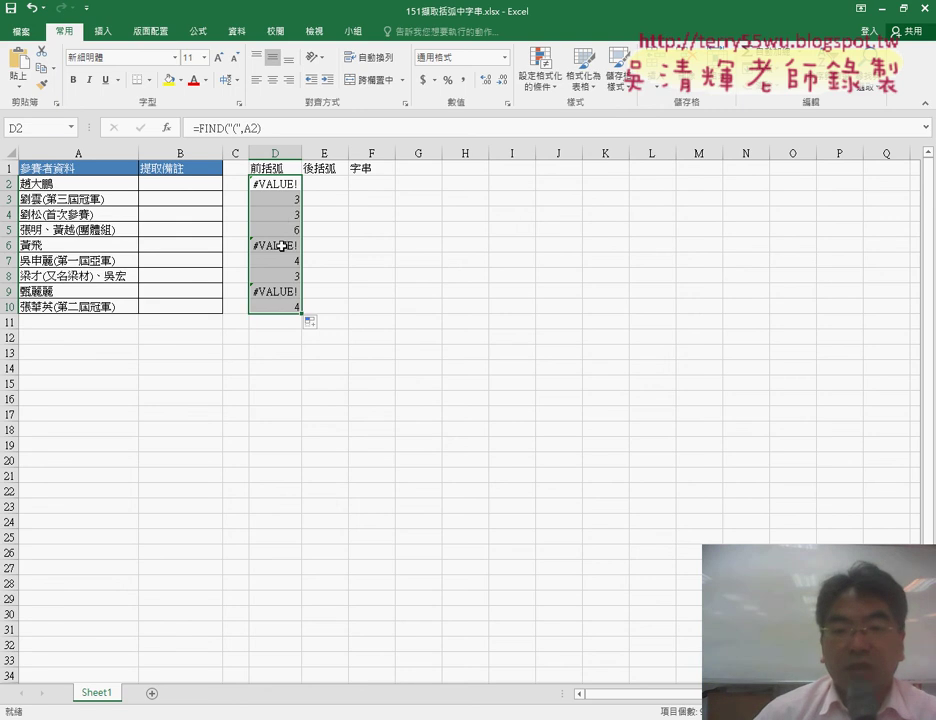
{"action": "left_click", "coordinate": [283, 246]}
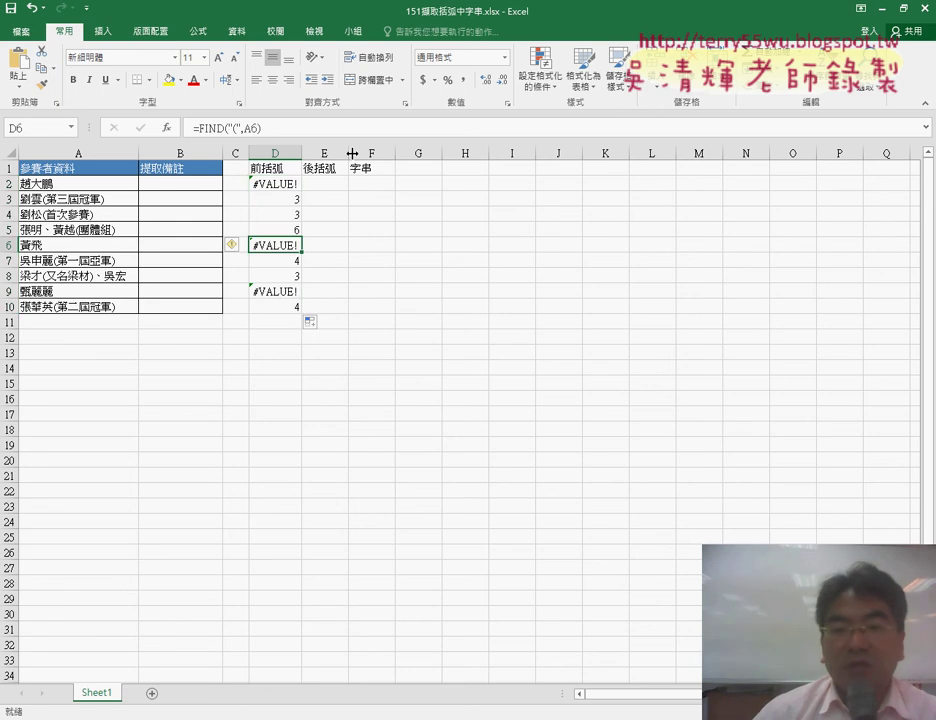
{"action": "left_click_drag", "start_coordinate": [352, 152], "coordinate": [364, 152]}
{"action": "left_click", "coordinate": [278, 186]}
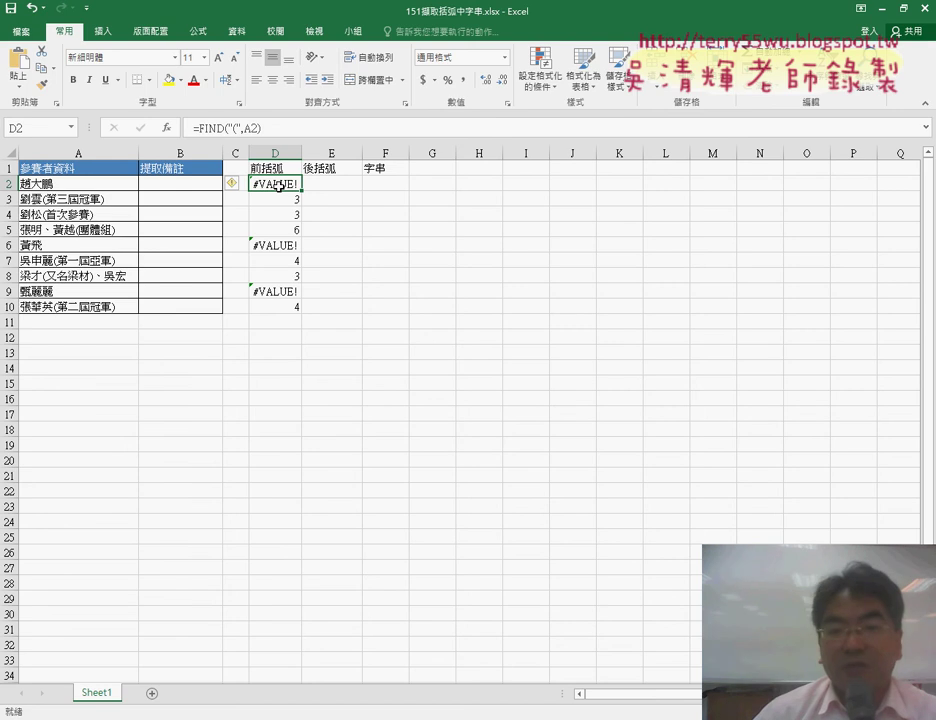
Step: Copy the text of D2's FIND formula from the formula bar
{"action": "left_click", "coordinate": [211, 128]}
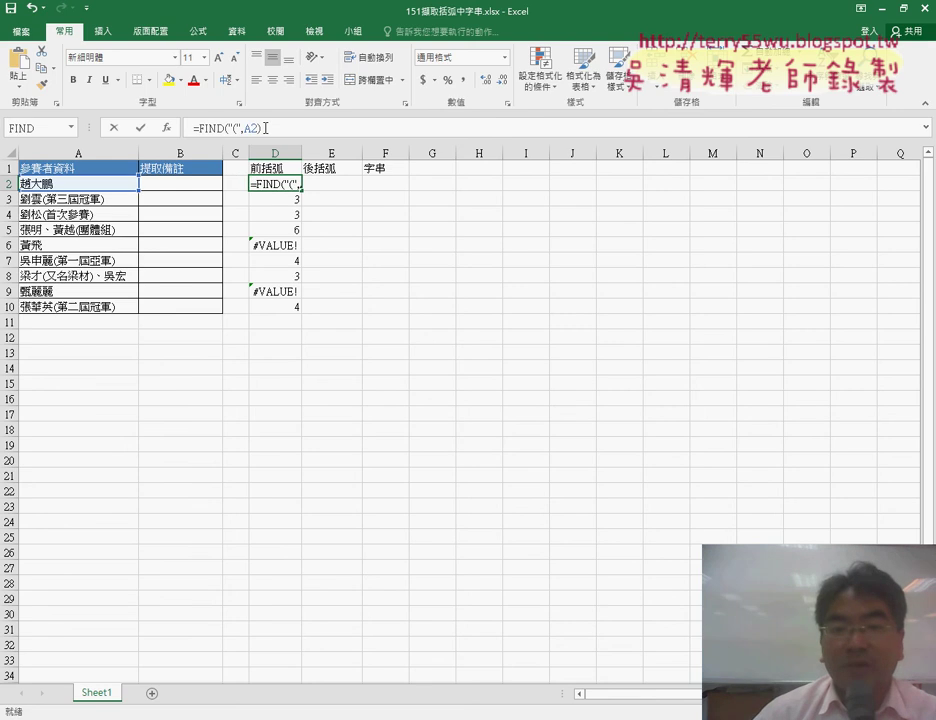
{"action": "right_click", "coordinate": [225, 128]}
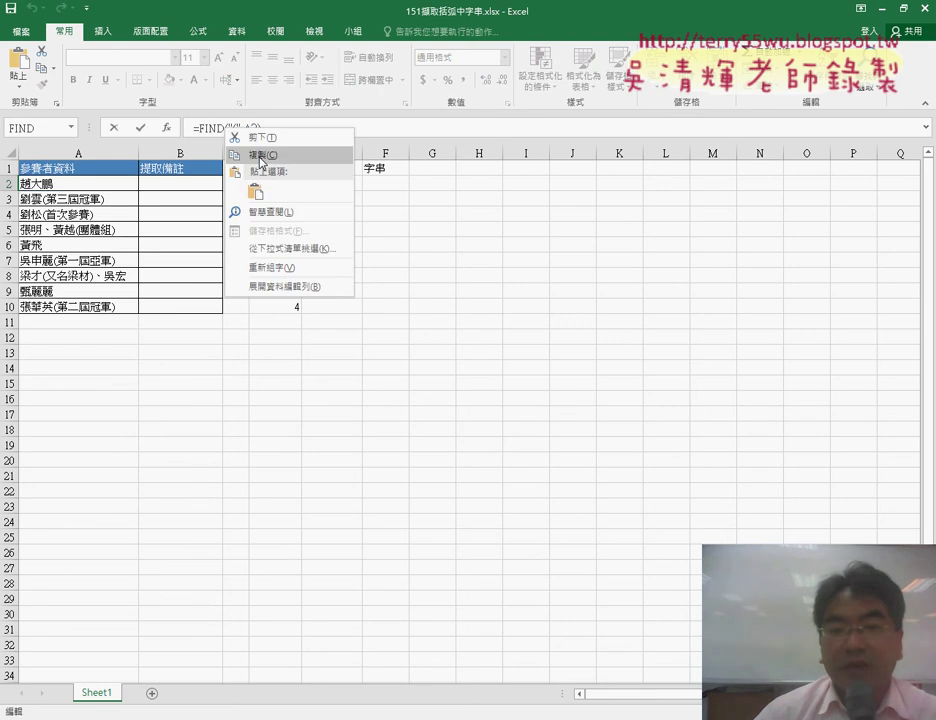
{"action": "left_click", "coordinate": [259, 156]}
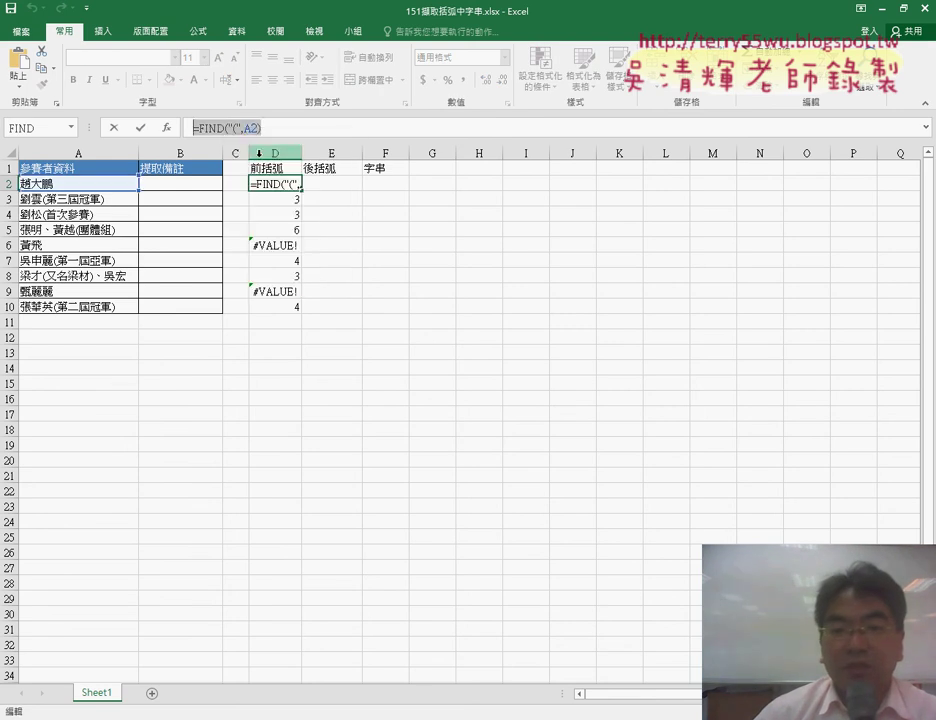
{"action": "left_click", "coordinate": [114, 131]}
Step: Make E2 =FIND(")",A2) from the pasted formula and fill it down to E10
{"action": "left_click", "coordinate": [328, 181]}
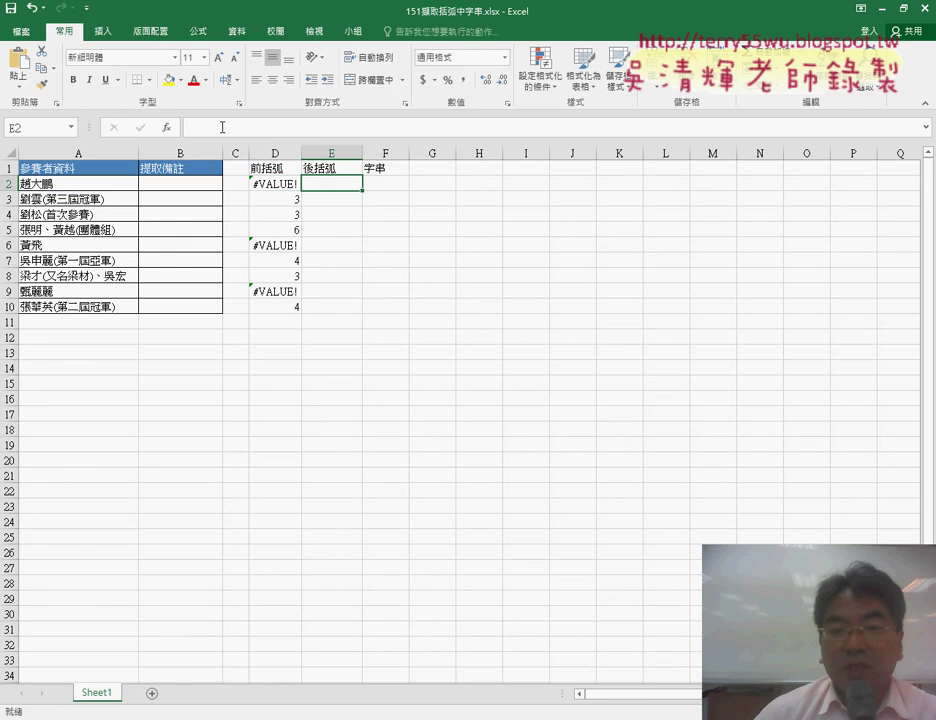
{"action": "left_click", "coordinate": [222, 127]}
{"action": "right_click", "coordinate": [238, 128]}
{"action": "left_click", "coordinate": [253, 191]}
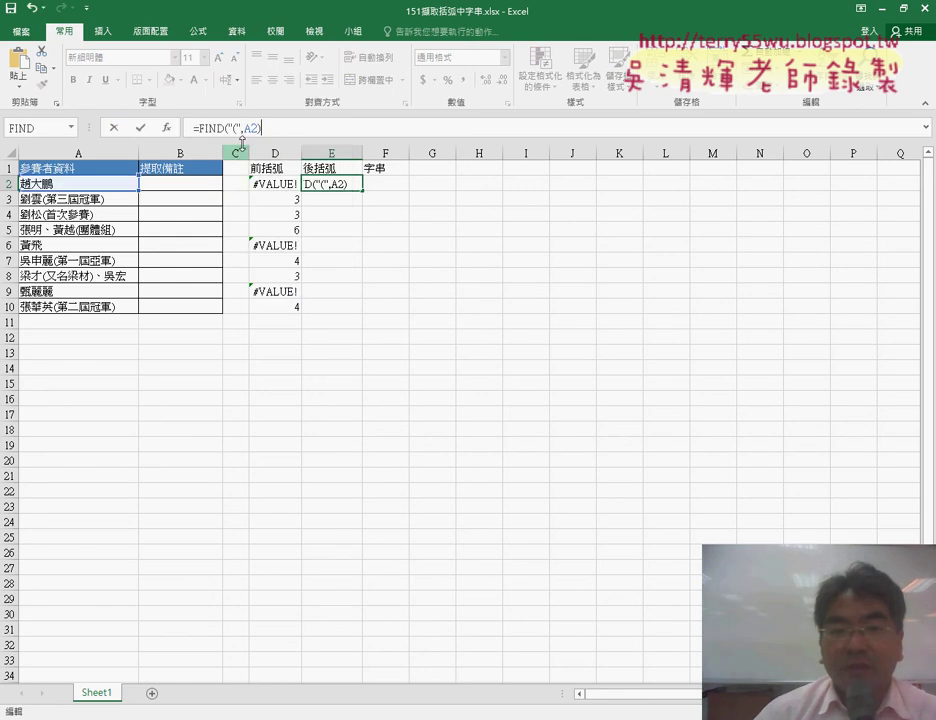
{"action": "left_click", "coordinate": [233, 127]}
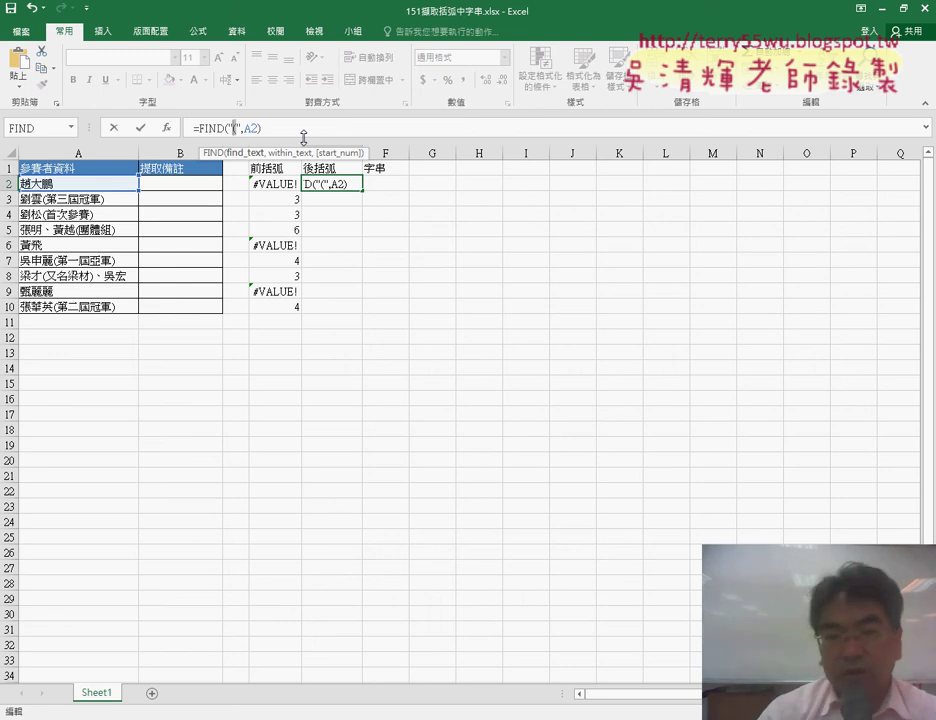
{"action": "type", "text": ")"}
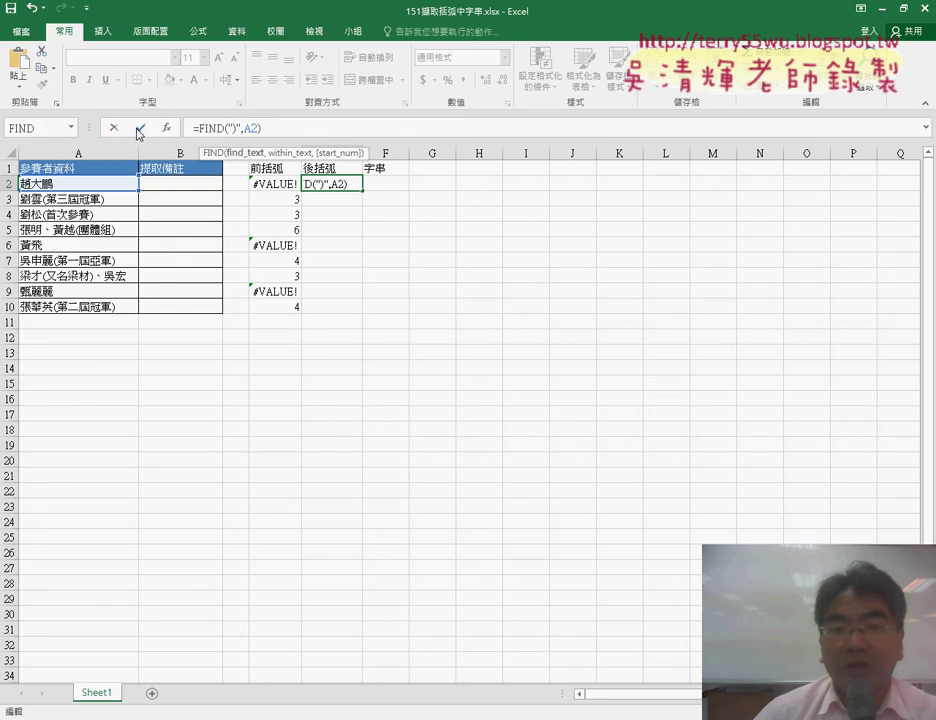
{"action": "left_click", "coordinate": [140, 129]}
{"action": "left_click_drag", "start_coordinate": [363, 190], "coordinate": [360, 313]}
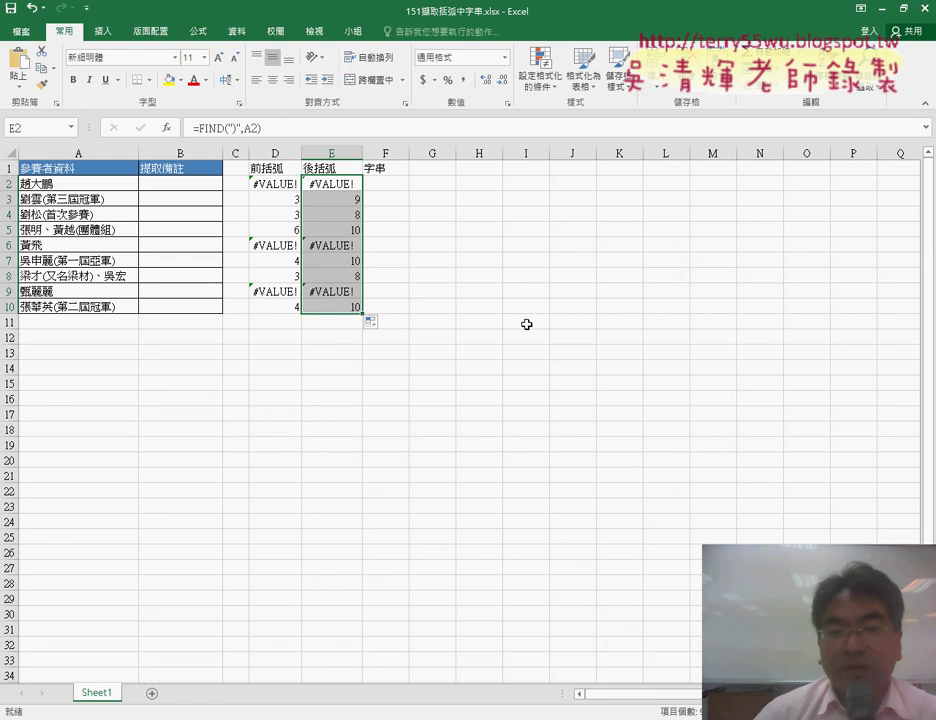
{"action": "left_click", "coordinate": [272, 199]}
{"action": "left_click", "coordinate": [346, 200]}
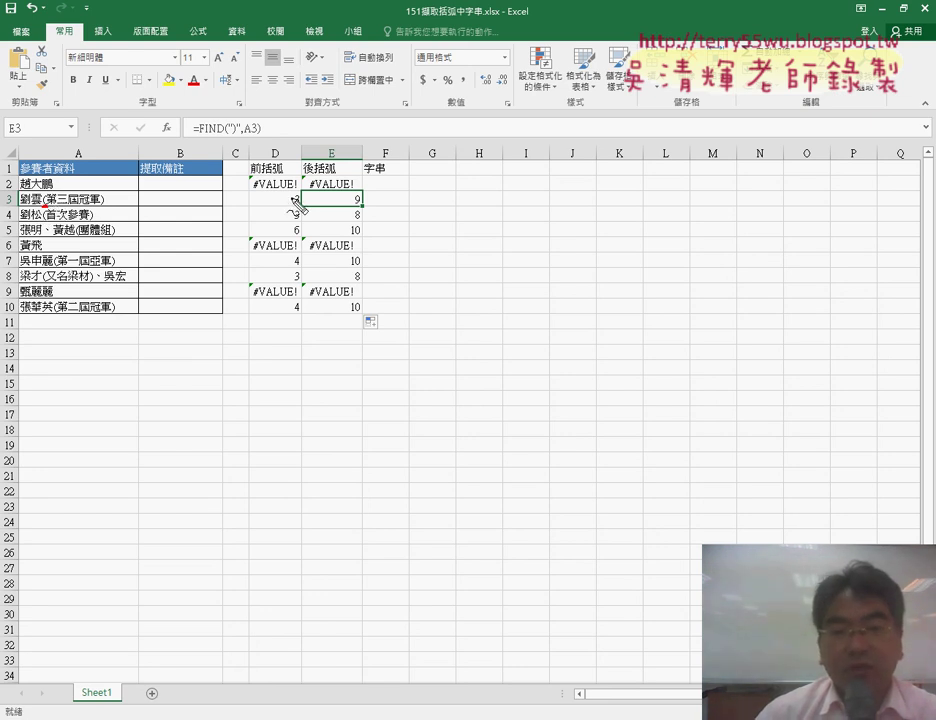
{"action": "left_click_drag", "start_coordinate": [296, 197], "coordinate": [299, 205]}
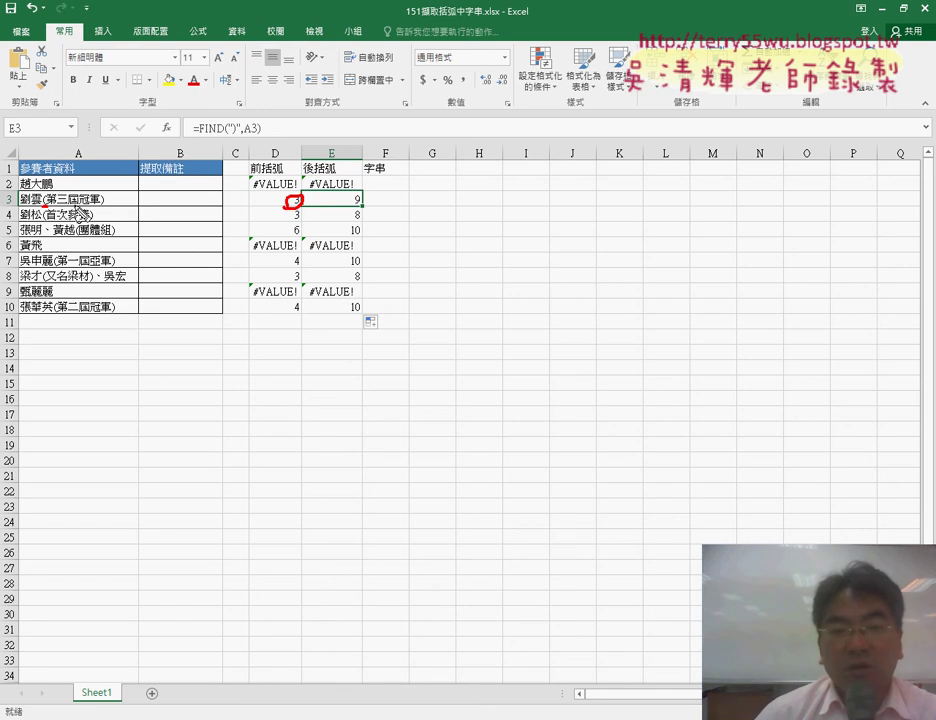
{"action": "mouse_move", "coordinate": [300, 204]}
{"action": "left_mouse_down"}
{"action": "mouse_move", "coordinate": [308, 191]}
{"action": "mouse_move", "coordinate": [313, 208]}
{"action": "left_mouse_up"}
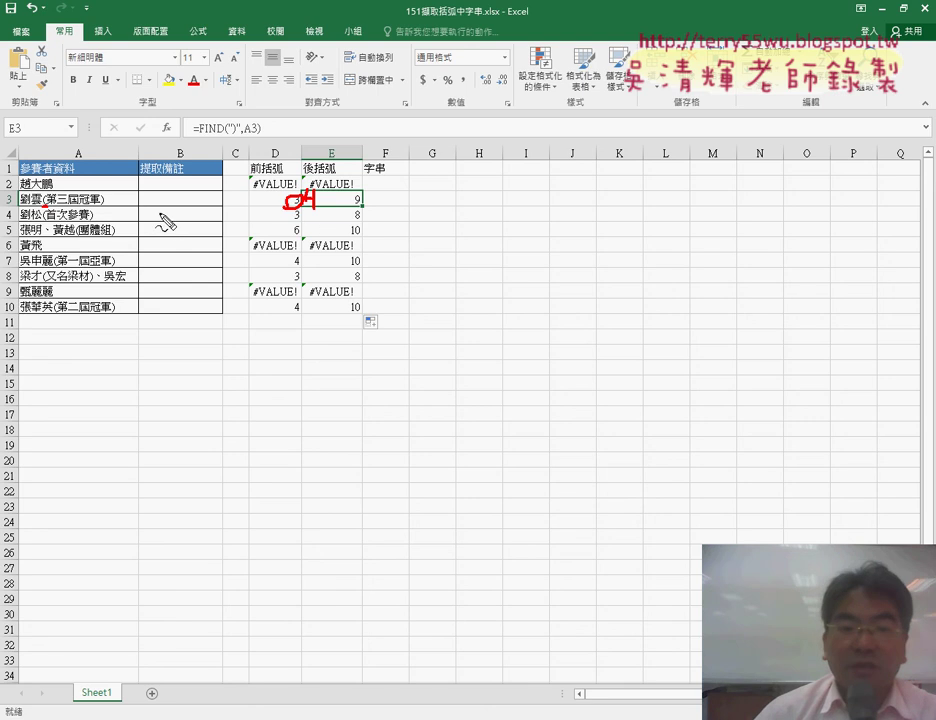
{"action": "left_click_drag", "start_coordinate": [99, 206], "coordinate": [112, 210]}
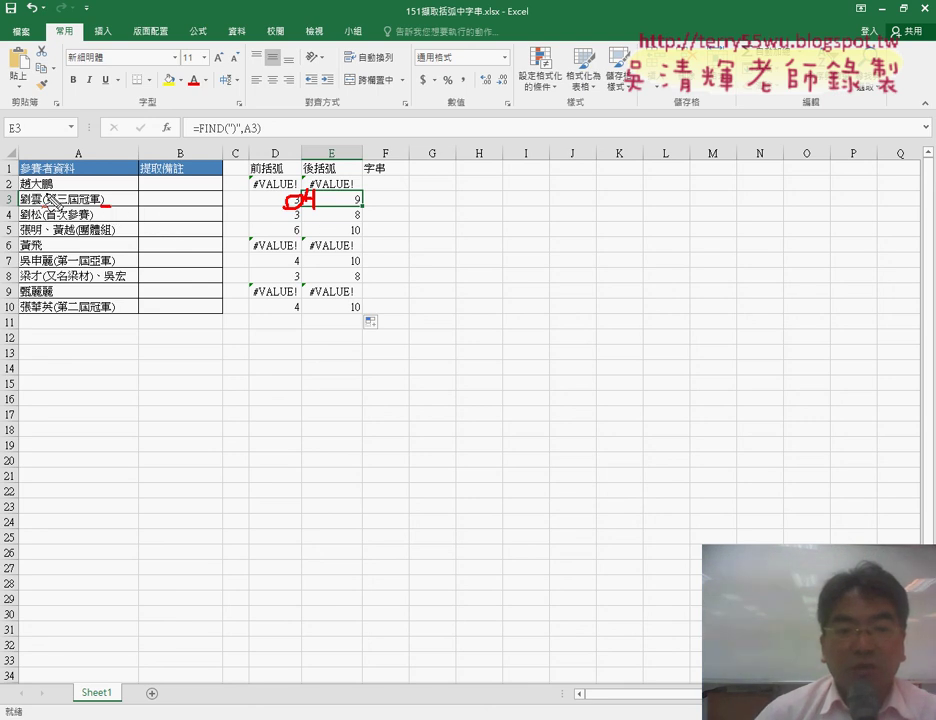
{"action": "left_click_drag", "start_coordinate": [95, 211], "coordinate": [115, 214]}
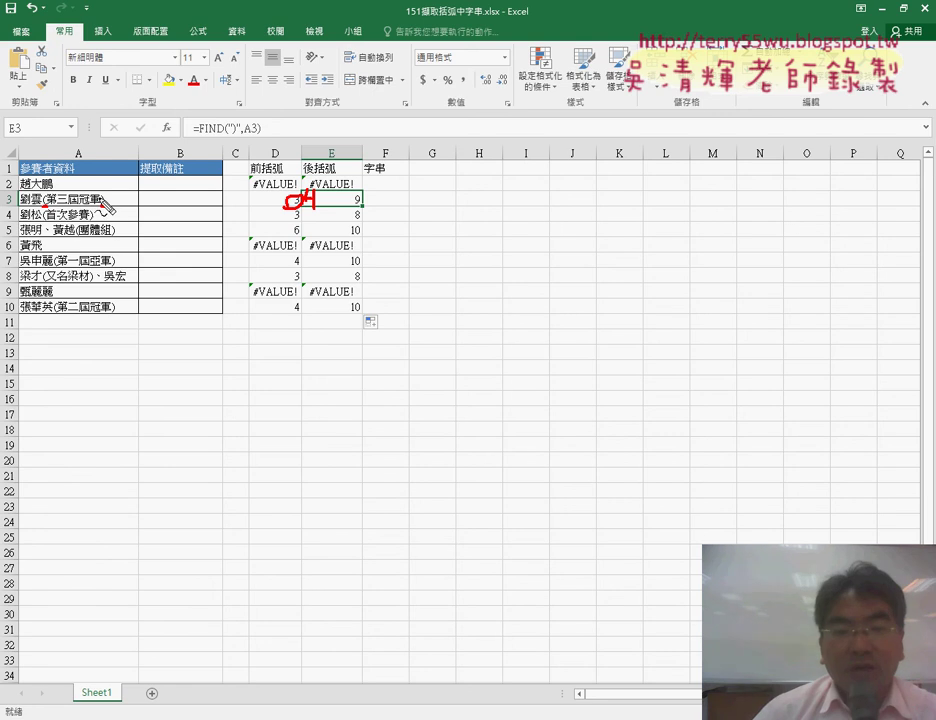
{"action": "left_click_drag", "start_coordinate": [101, 207], "coordinate": [110, 207]}
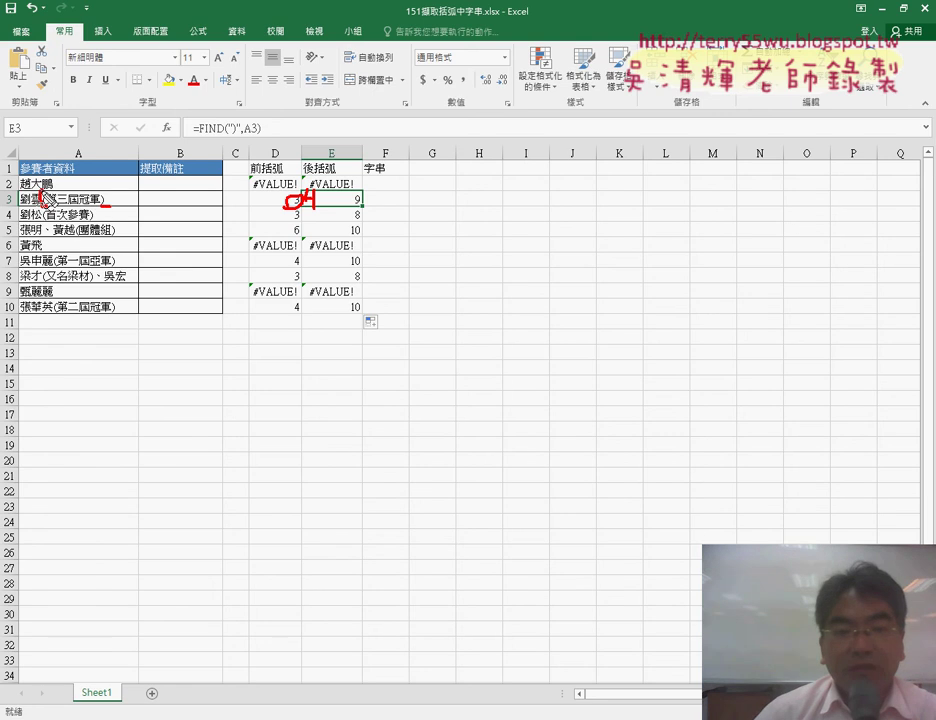
{"action": "left_click_drag", "start_coordinate": [45, 210], "coordinate": [52, 190]}
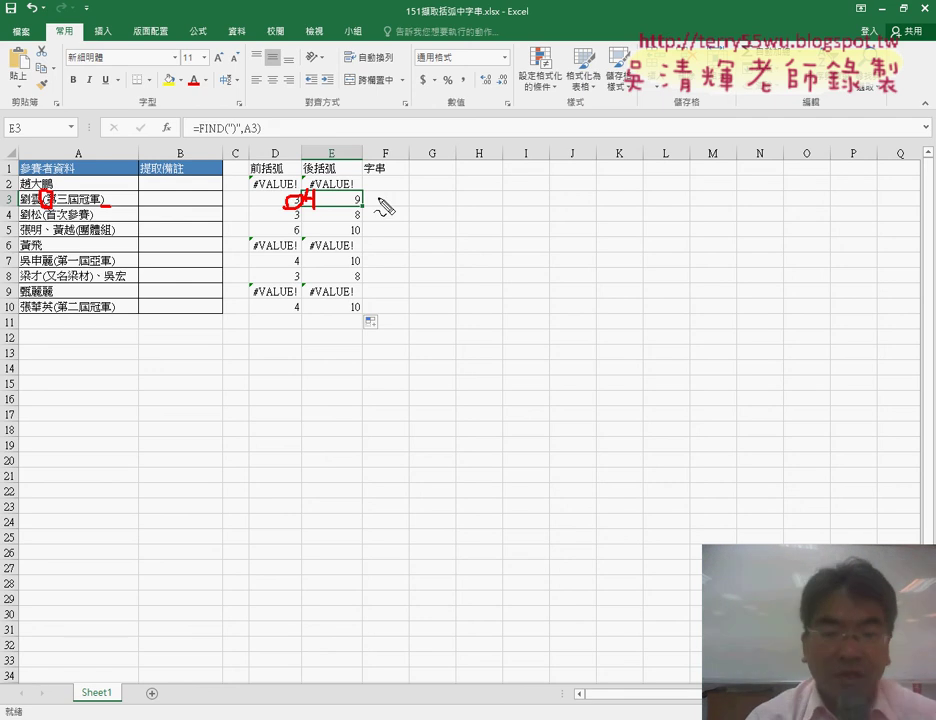
{"action": "key", "text": "Escape"}
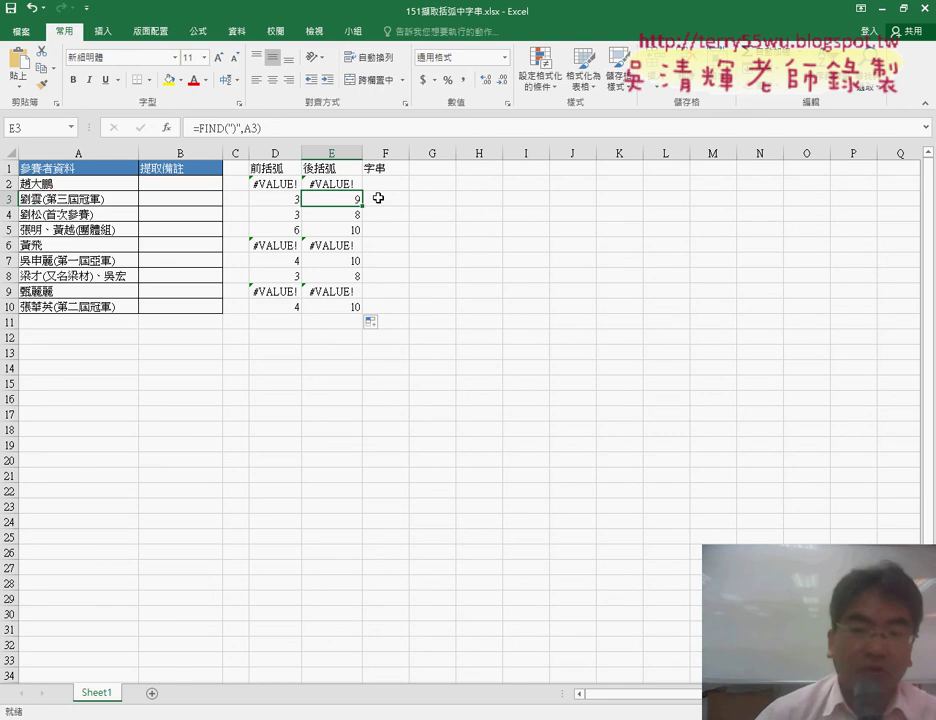
Step: Insert MID from the Text functions into F3, bringing up its empty Function Arguments
{"action": "left_click", "coordinate": [381, 198]}
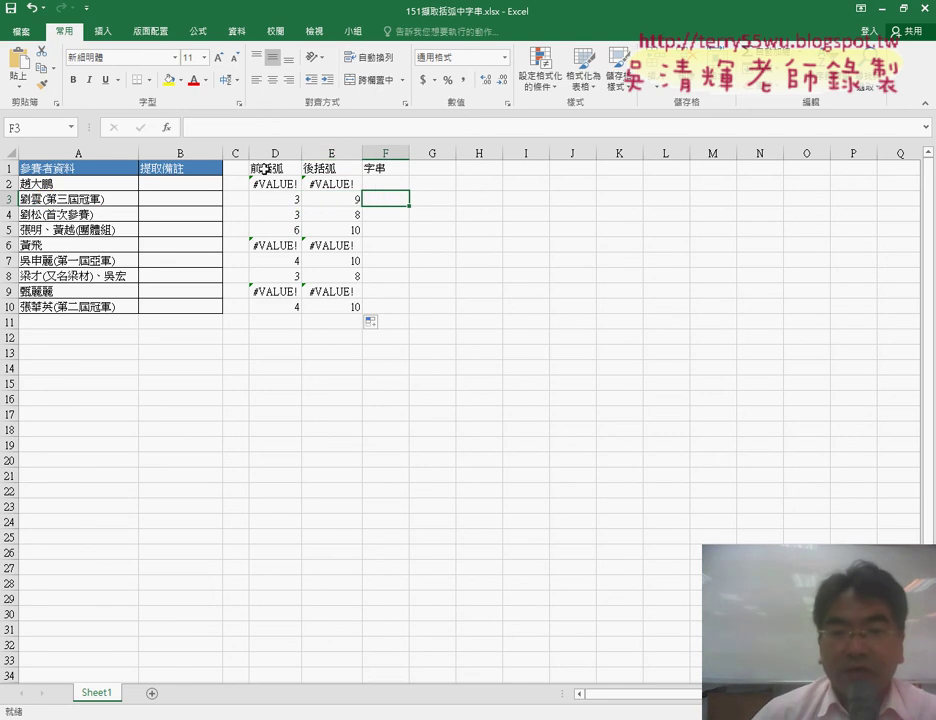
{"action": "left_click", "coordinate": [167, 128]}
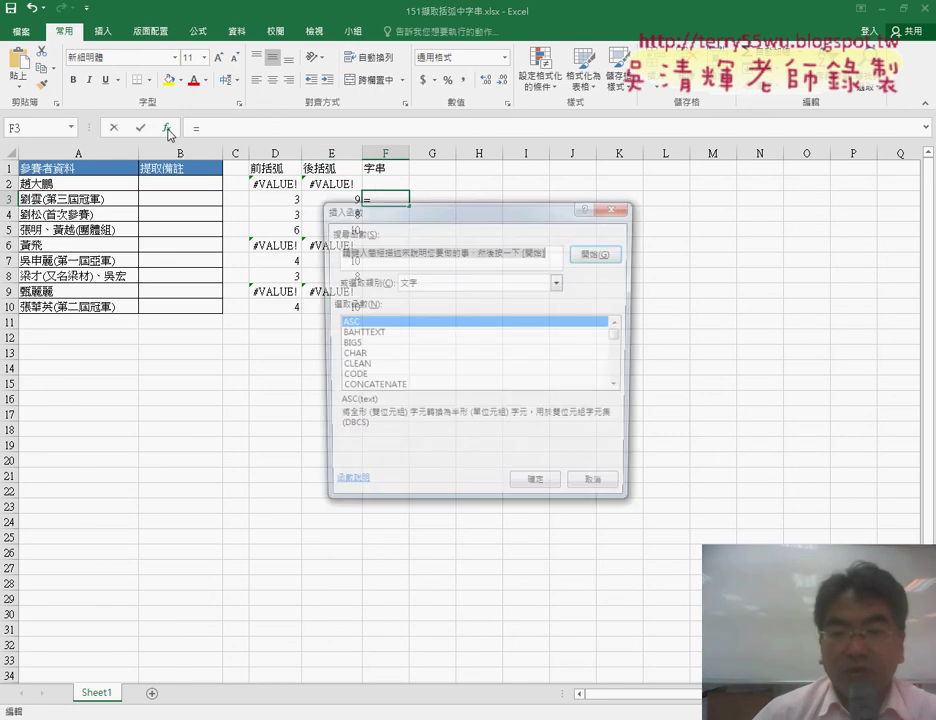
{"action": "left_click_drag", "start_coordinate": [464, 216], "coordinate": [579, 157]}
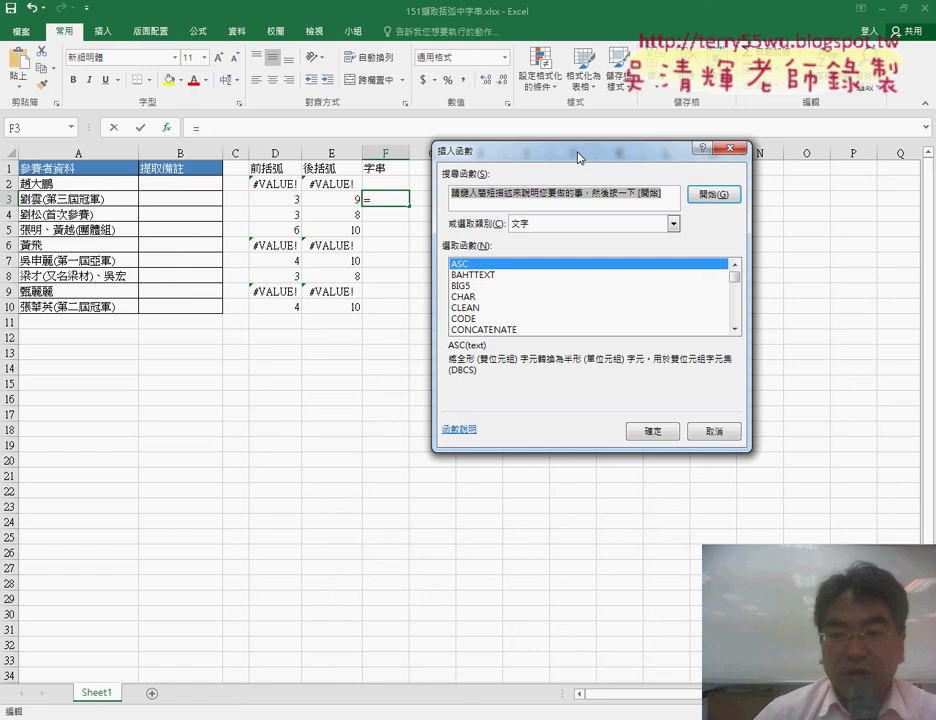
{"action": "left_click", "coordinate": [735, 328]}
{"action": "left_click", "coordinate": [735, 328]}
{"action": "left_click", "coordinate": [735, 328]}
{"action": "left_click", "coordinate": [735, 328]}
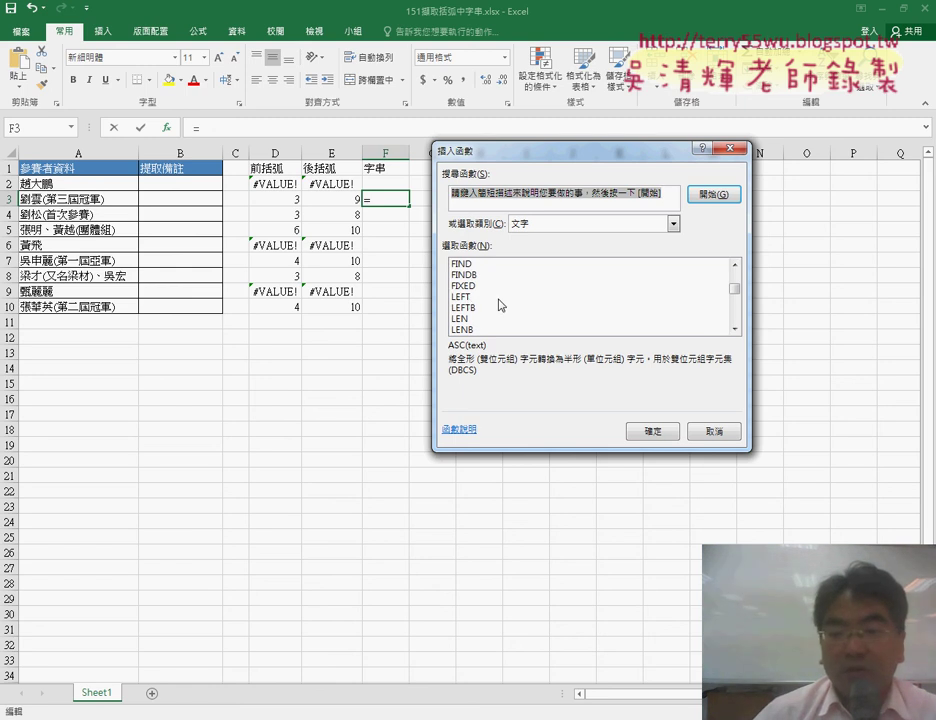
{"action": "left_click", "coordinate": [735, 328]}
{"action": "left_click", "coordinate": [735, 328]}
{"action": "left_click", "coordinate": [735, 328]}
{"action": "left_click", "coordinate": [735, 328]}
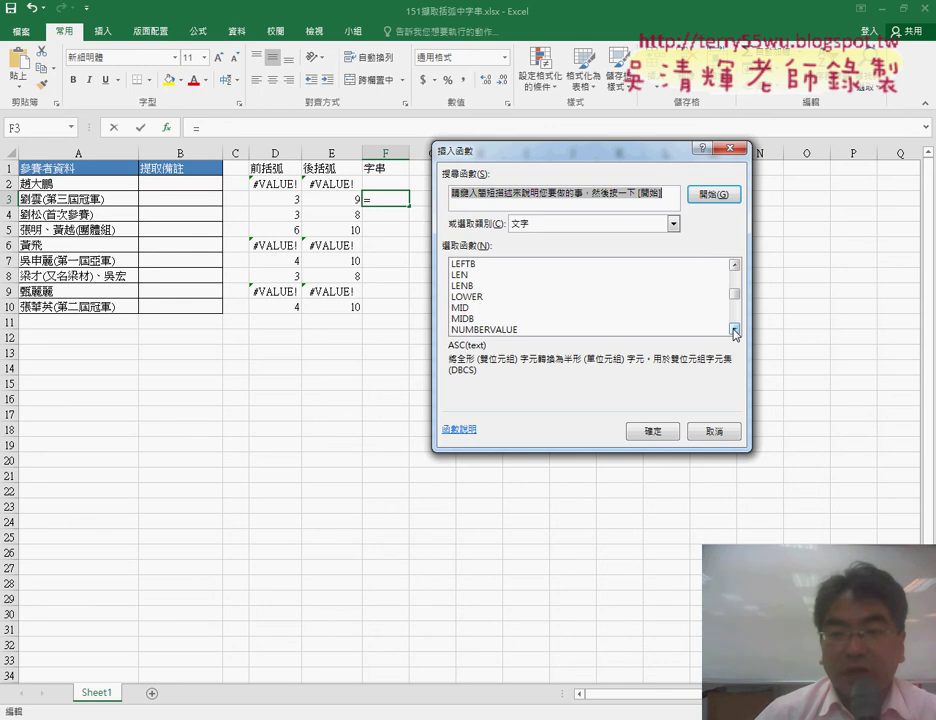
{"action": "left_click", "coordinate": [476, 308]}
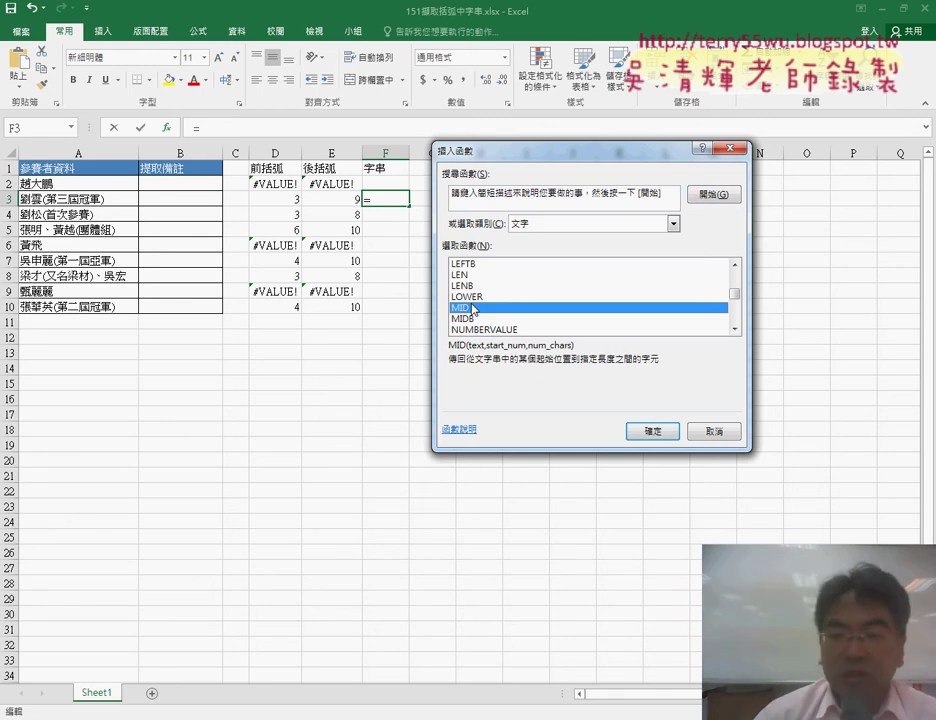
{"action": "left_click", "coordinate": [637, 431]}
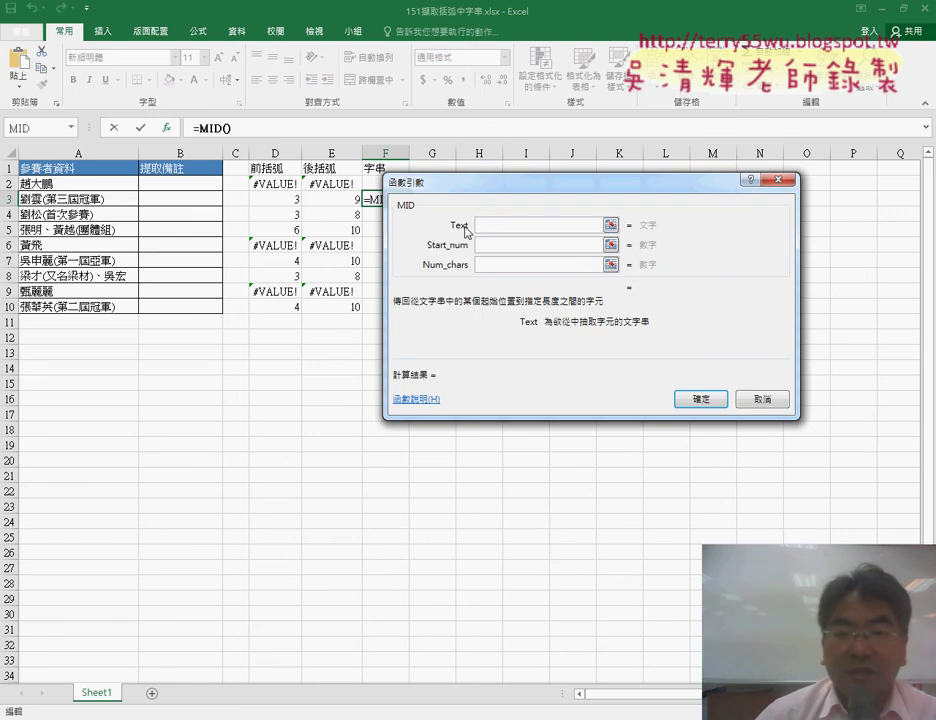
Step: Set MID's arguments to A3, D3+1 and E3-D3-1, so F3 shows 第三屆冠軍
{"action": "left_click", "coordinate": [93, 200]}
{"action": "left_click_drag", "start_coordinate": [448, 186], "coordinate": [215, 328]}
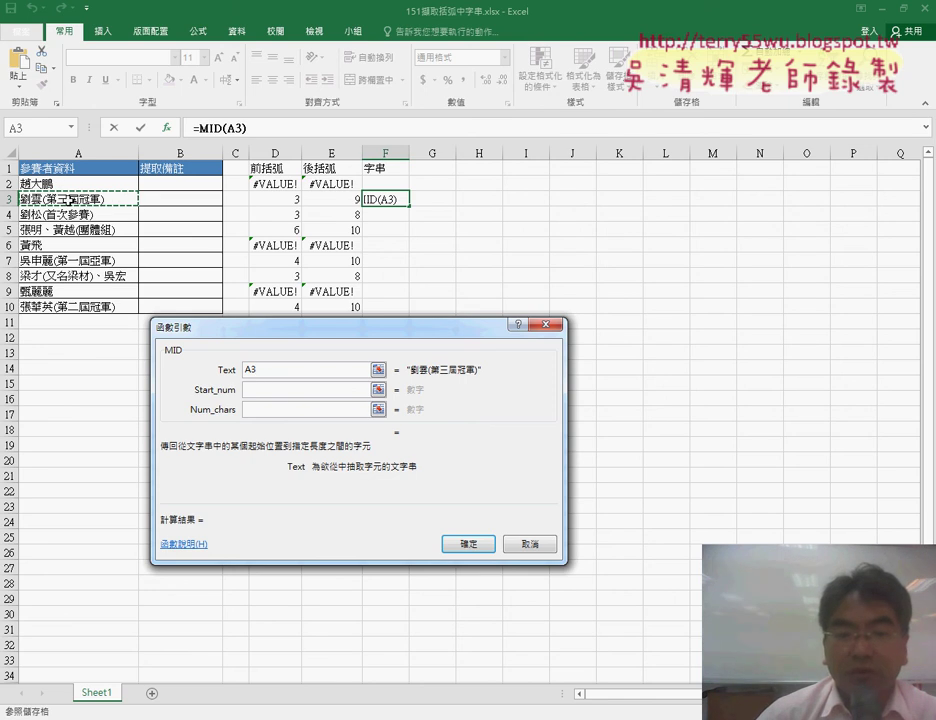
{"action": "left_click", "coordinate": [262, 389]}
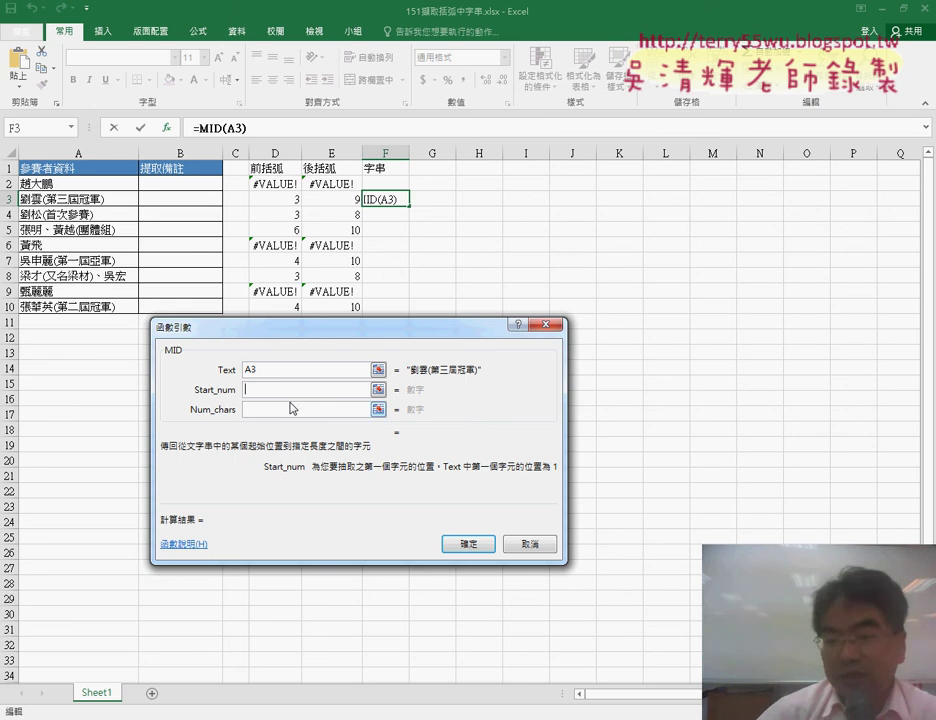
{"action": "left_click", "coordinate": [288, 202]}
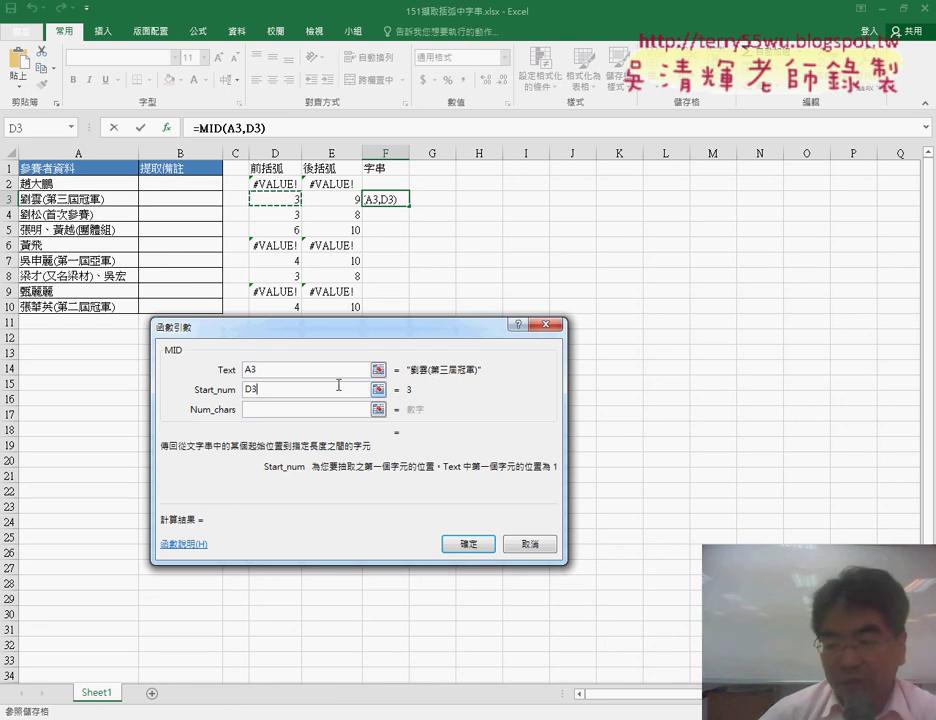
{"action": "type", "text": "+1"}
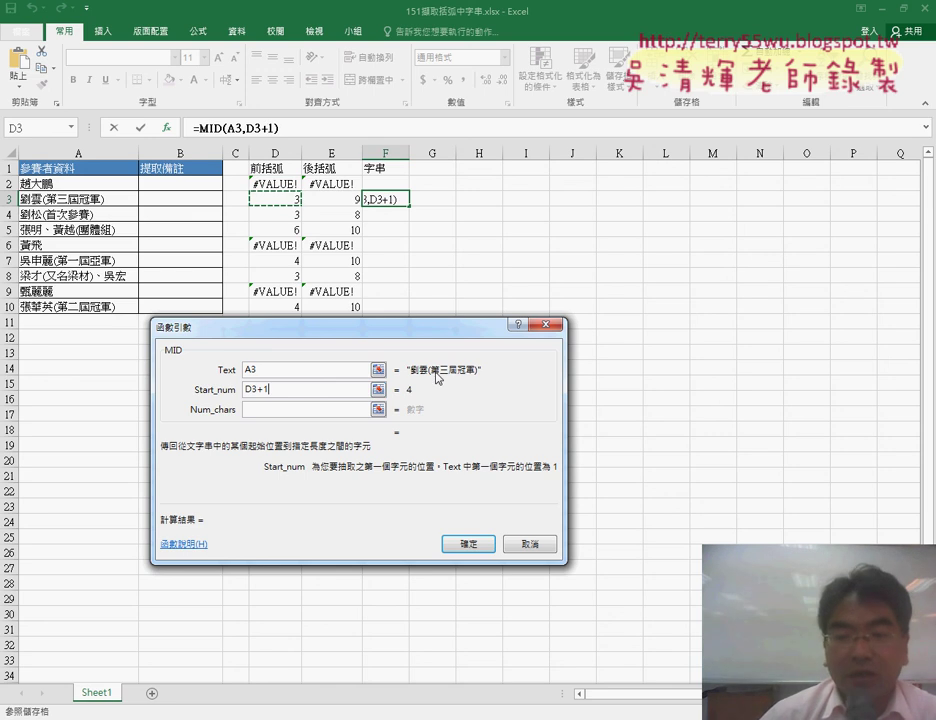
{"action": "left_click", "coordinate": [256, 410]}
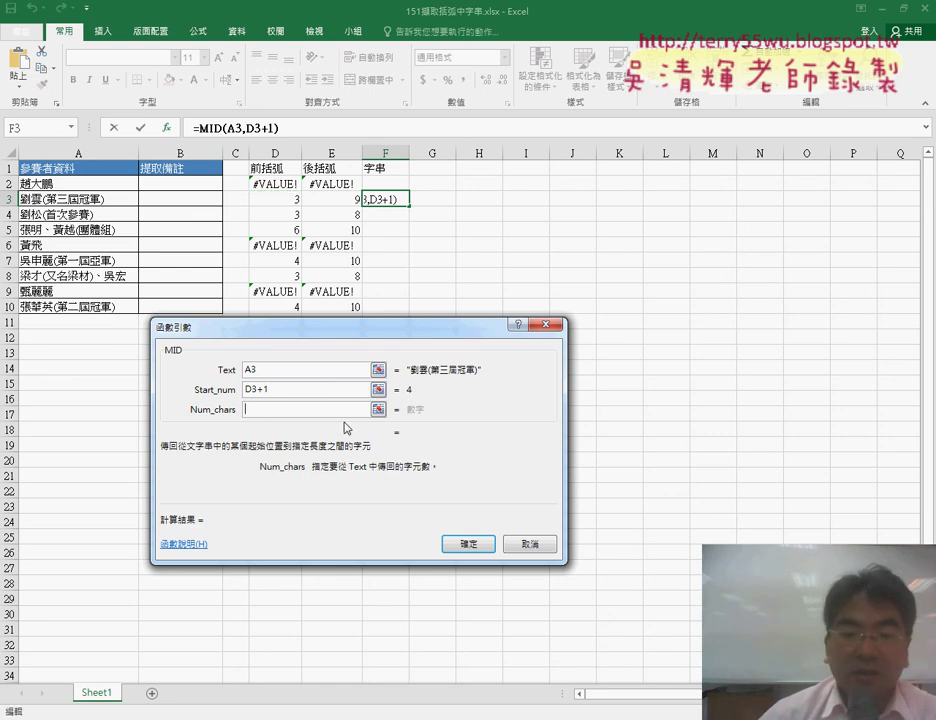
{"action": "left_click", "coordinate": [349, 202]}
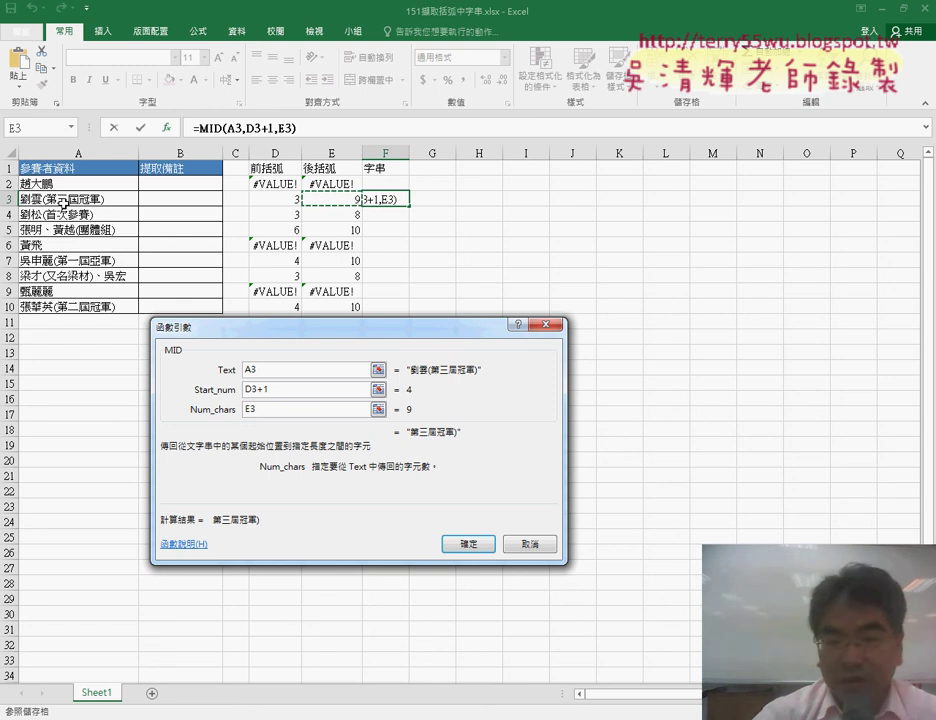
{"action": "type", "text": "-"}
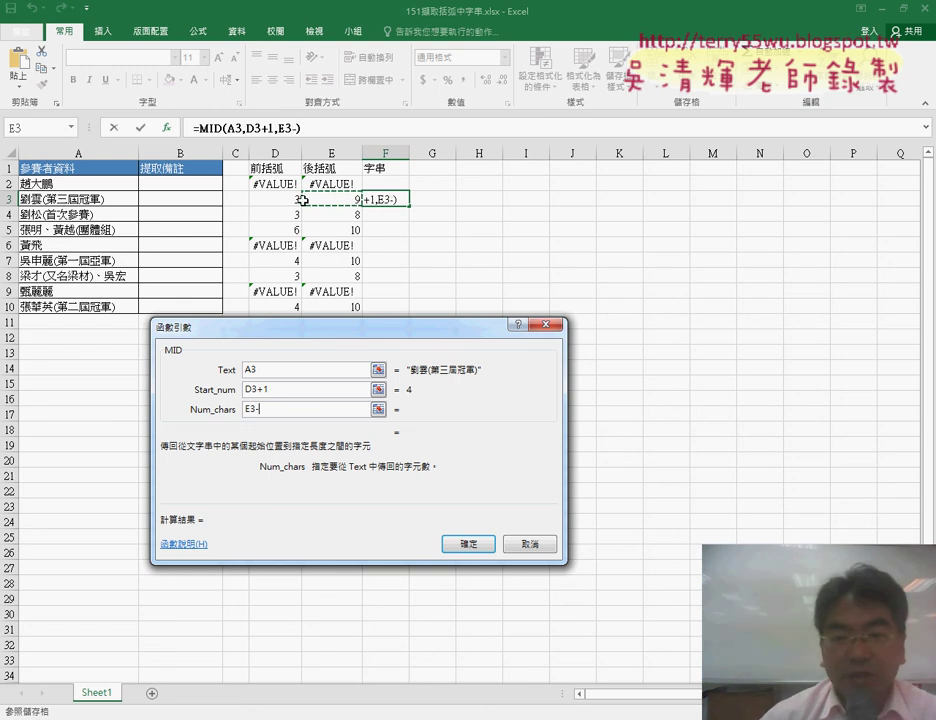
{"action": "left_click", "coordinate": [291, 199]}
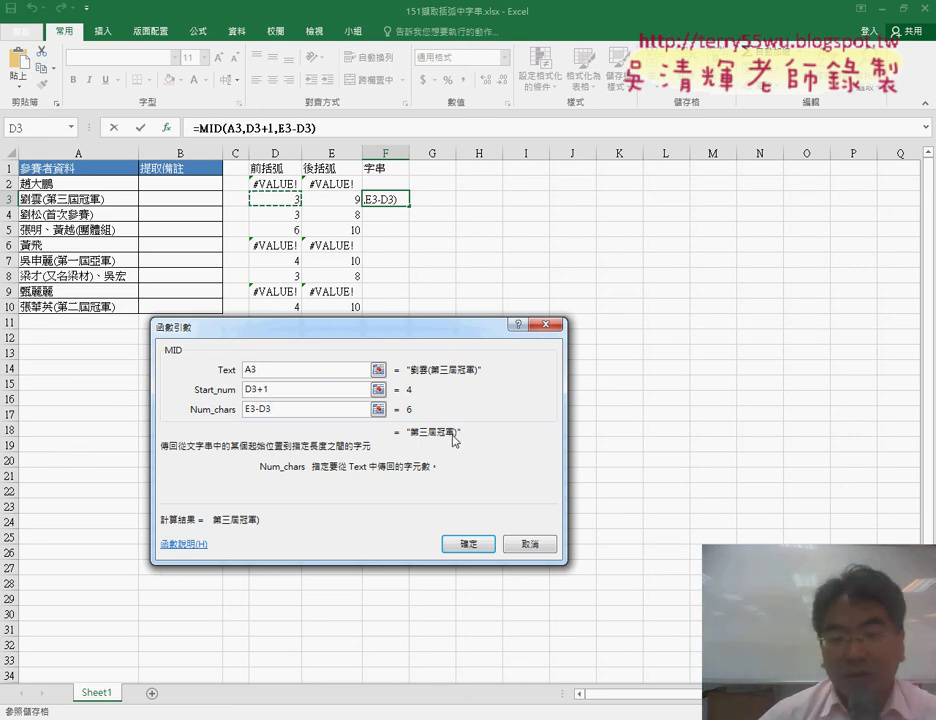
{"action": "type", "text": "-"}
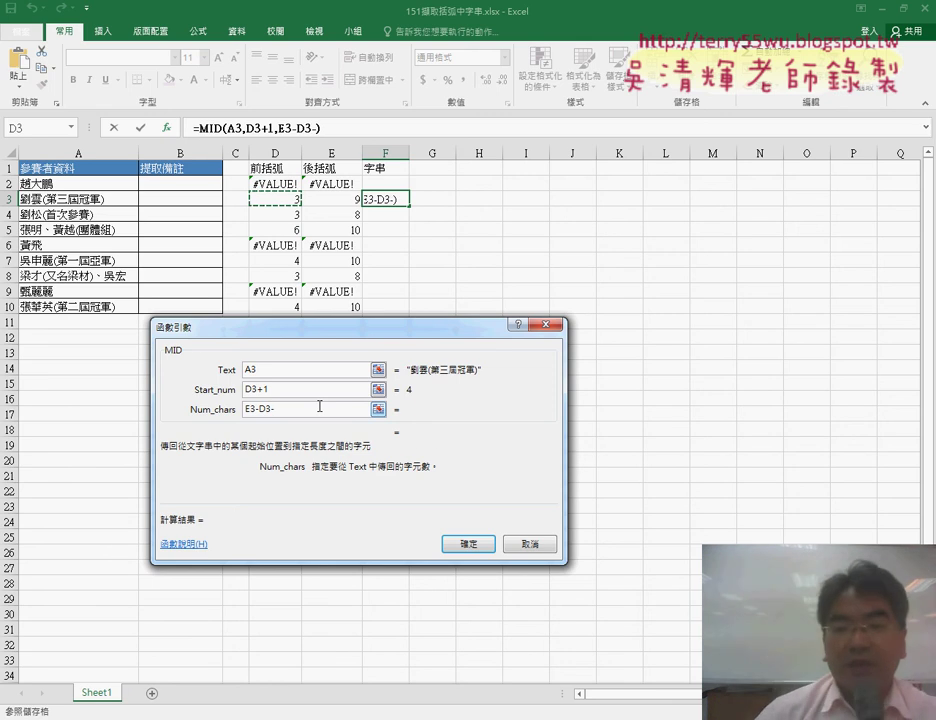
{"action": "type", "text": "1"}
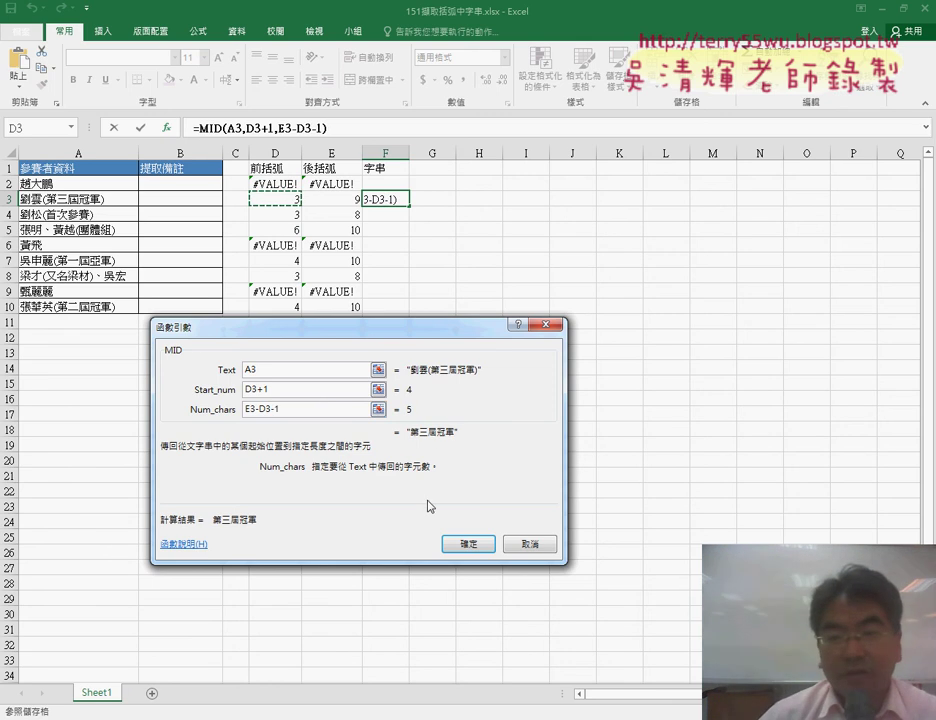
{"action": "left_click", "coordinate": [483, 546]}
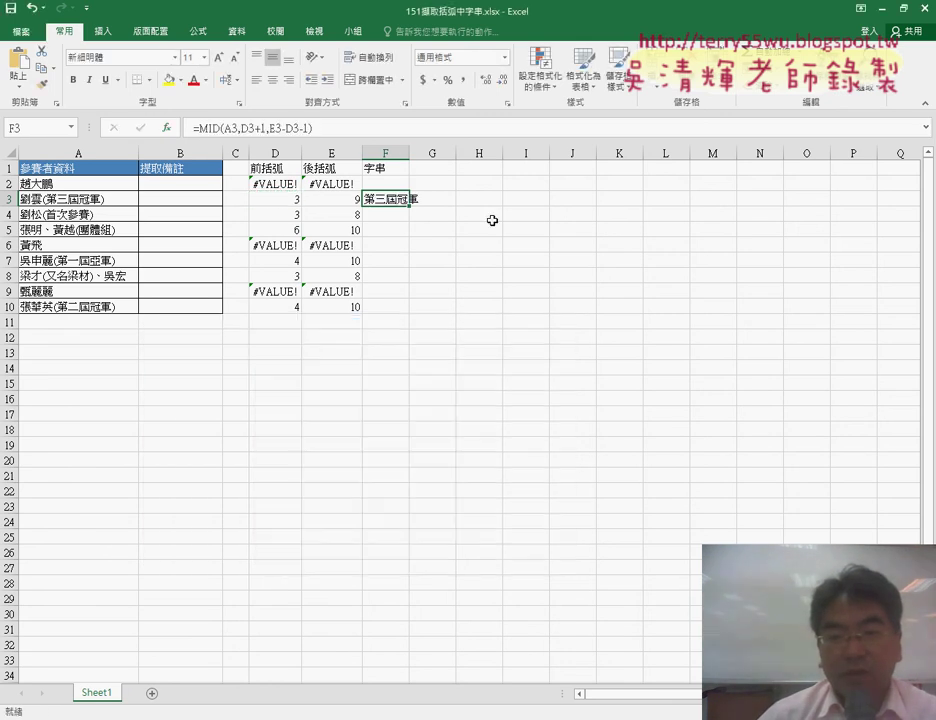
Step: Autofit column F and copy the F3 MID formula across F2:F10
{"action": "double_click", "coordinate": [408, 152]}
{"action": "left_click_drag", "start_coordinate": [429, 205], "coordinate": [430, 320]}
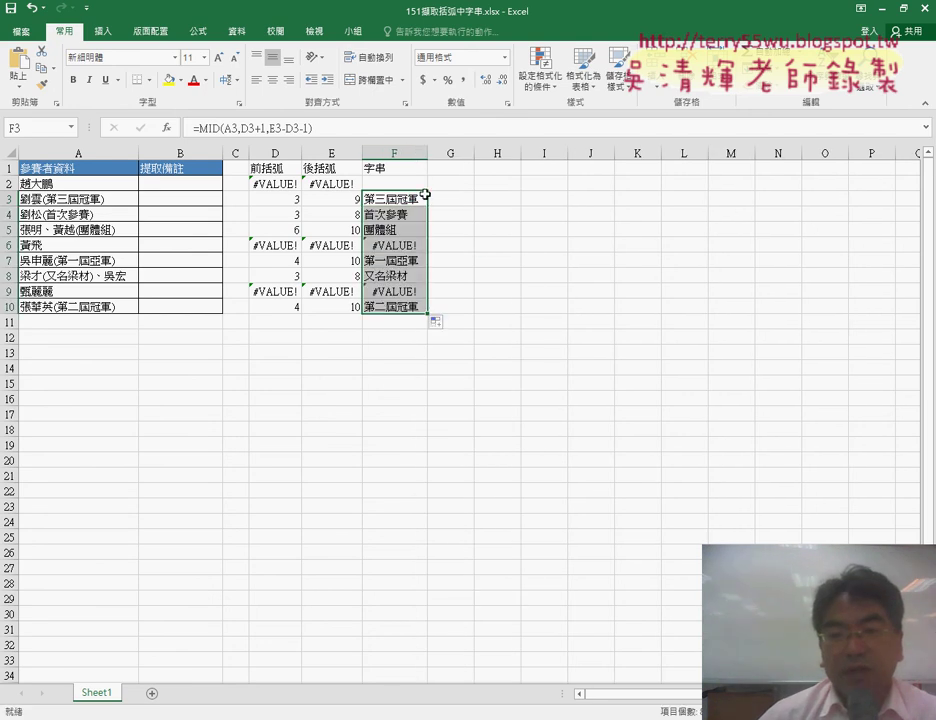
{"action": "left_click", "coordinate": [425, 200]}
{"action": "left_click_drag", "start_coordinate": [427, 204], "coordinate": [424, 187]}
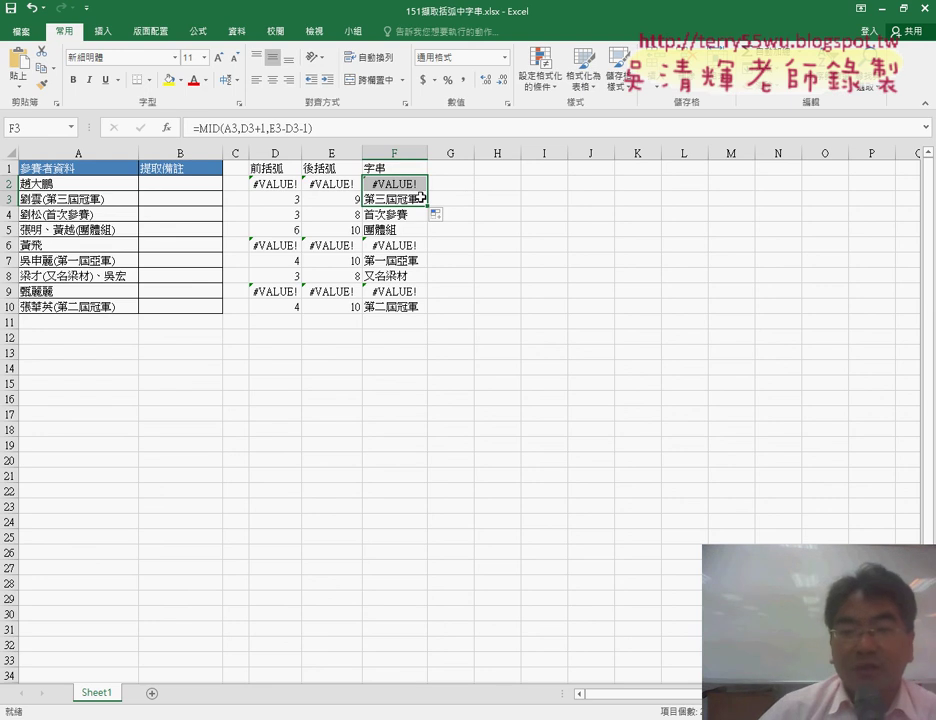
{"action": "left_click", "coordinate": [398, 200]}
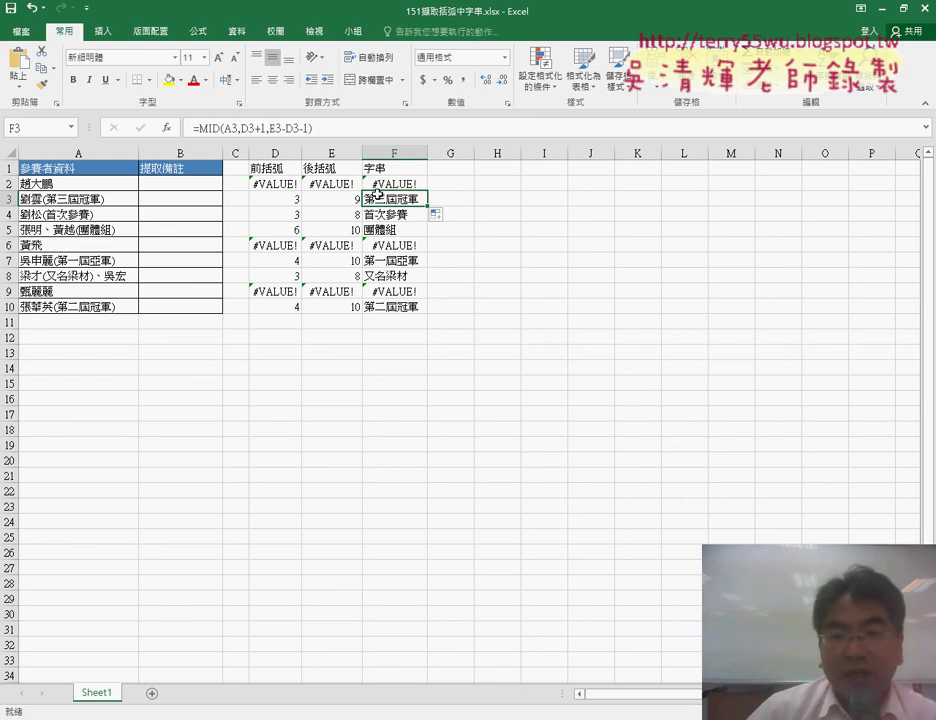
Step: Review the copied MID formulas in F2 through F6
{"action": "left_click", "coordinate": [395, 215]}
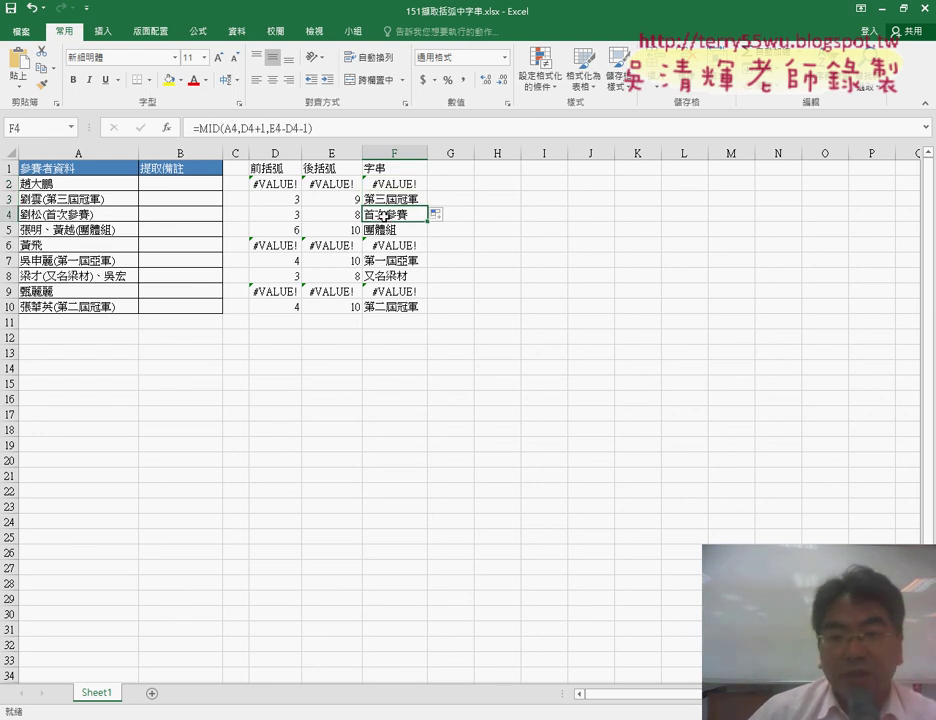
{"action": "left_click", "coordinate": [392, 230]}
{"action": "left_click", "coordinate": [390, 247]}
{"action": "left_click", "coordinate": [395, 199]}
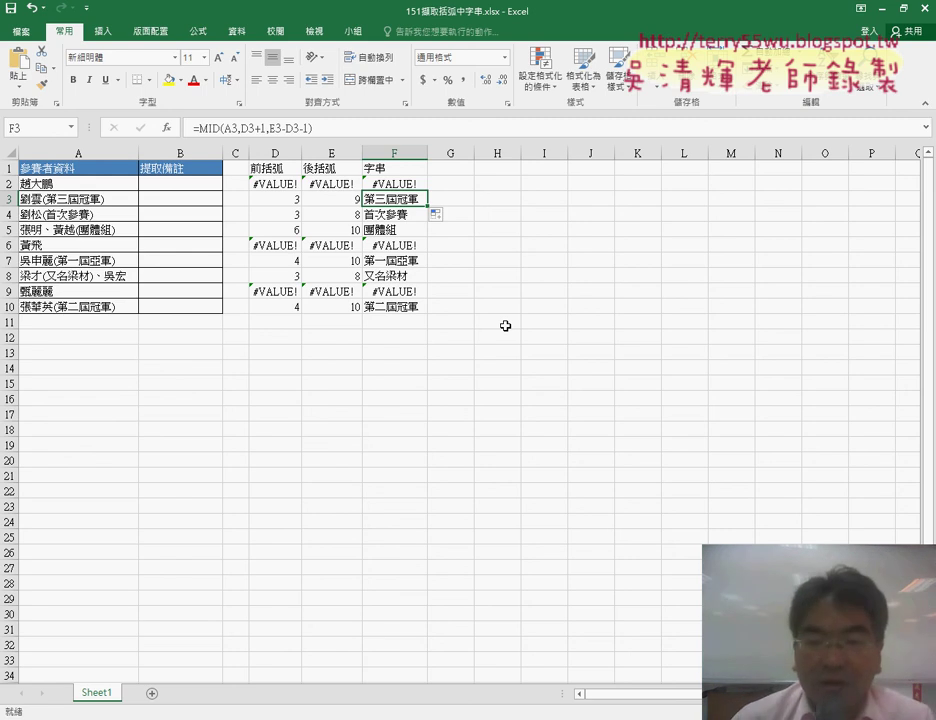
{"action": "left_click", "coordinate": [422, 186]}
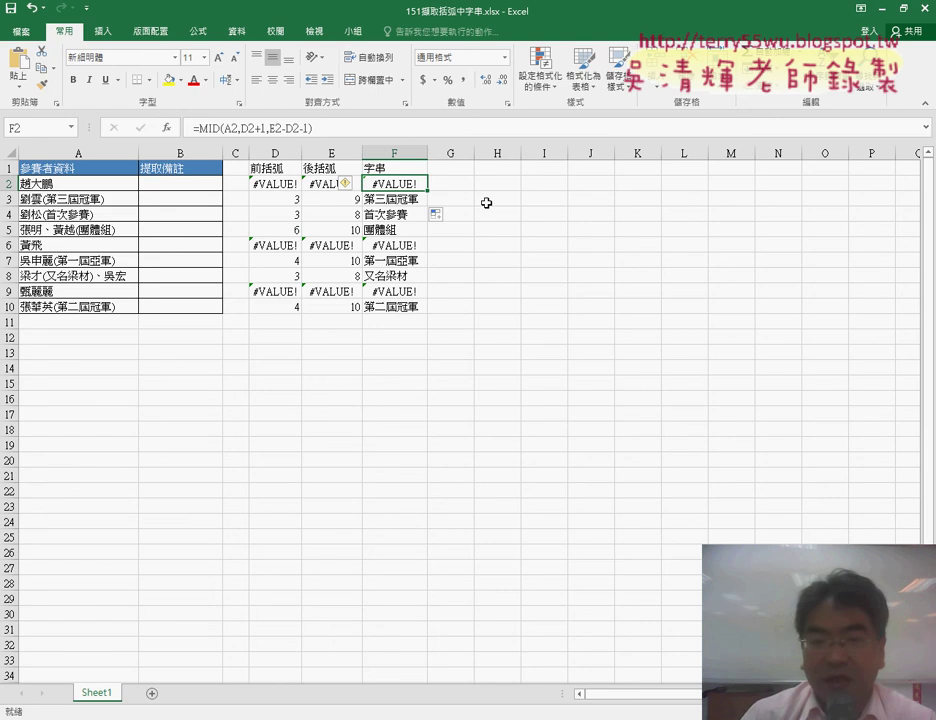
Step: Delete the #VALUE! results in F2, F6 and F9, then undo to restore them
{"action": "key", "text": "Delete"}
{"action": "key", "text": "Down"}
{"action": "key", "text": "Down"}
{"action": "key", "text": "Down"}
{"action": "key", "text": "Down"}
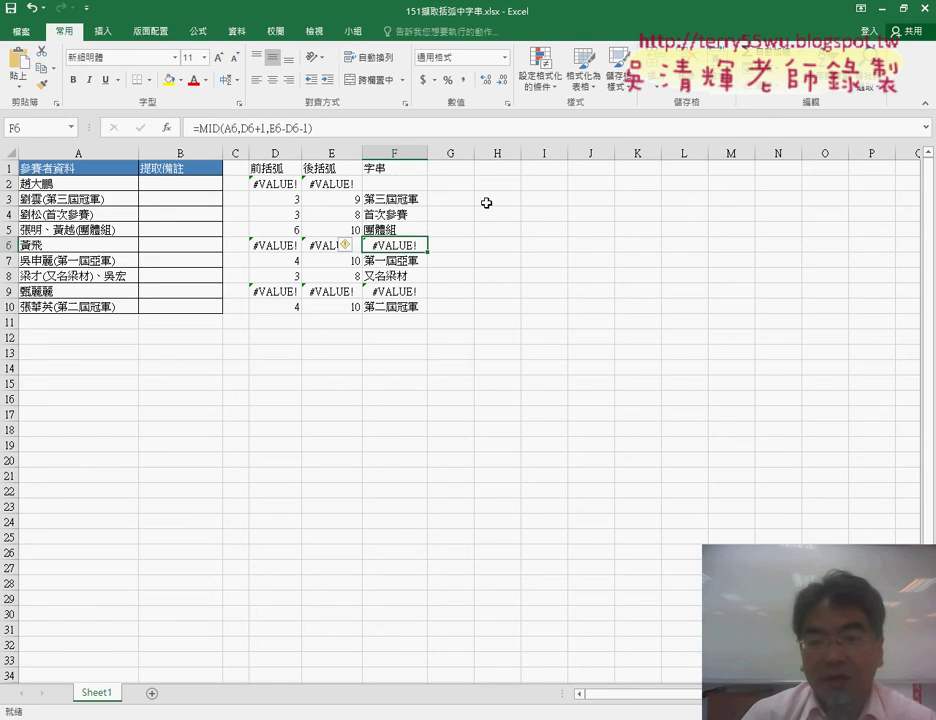
{"action": "key", "text": "Delete"}
{"action": "key", "text": "Down"}
{"action": "key", "text": "Down"}
{"action": "key", "text": "Down"}
{"action": "key", "text": "Delete"}
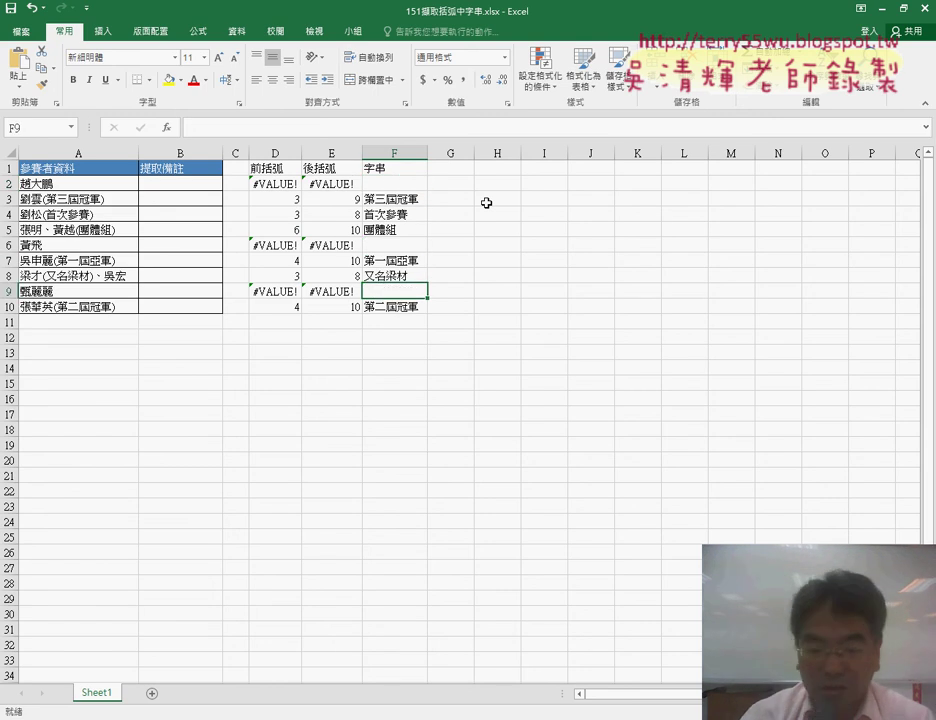
{"action": "key", "text": "ctrl+z"}
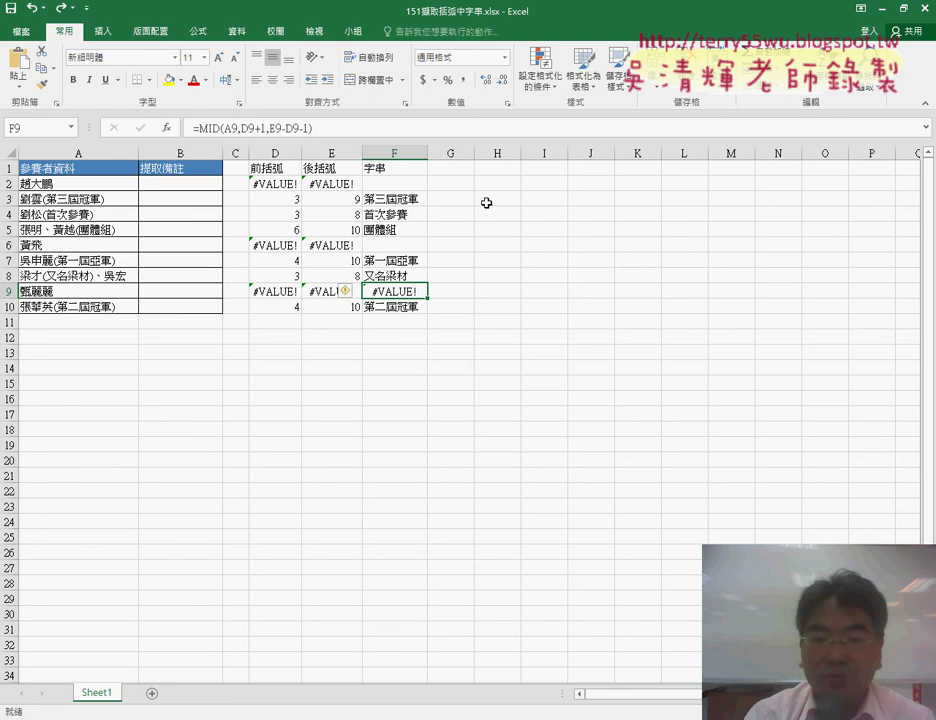
{"action": "key", "text": "ctrl+z"}
{"action": "key", "text": "ctrl+z"}
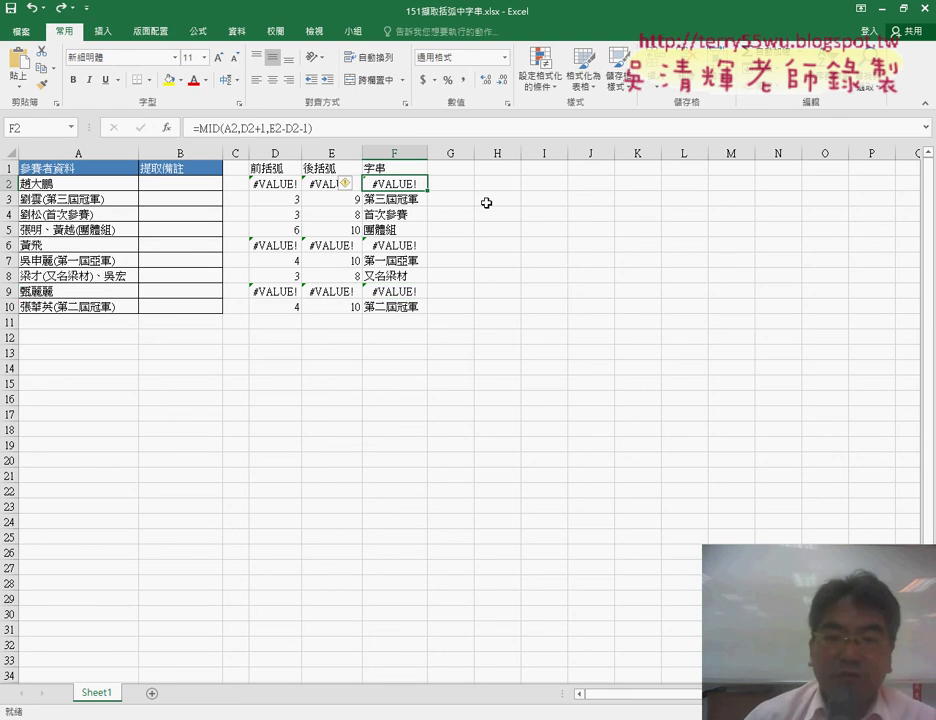
{"action": "left_click", "coordinate": [463, 167]}
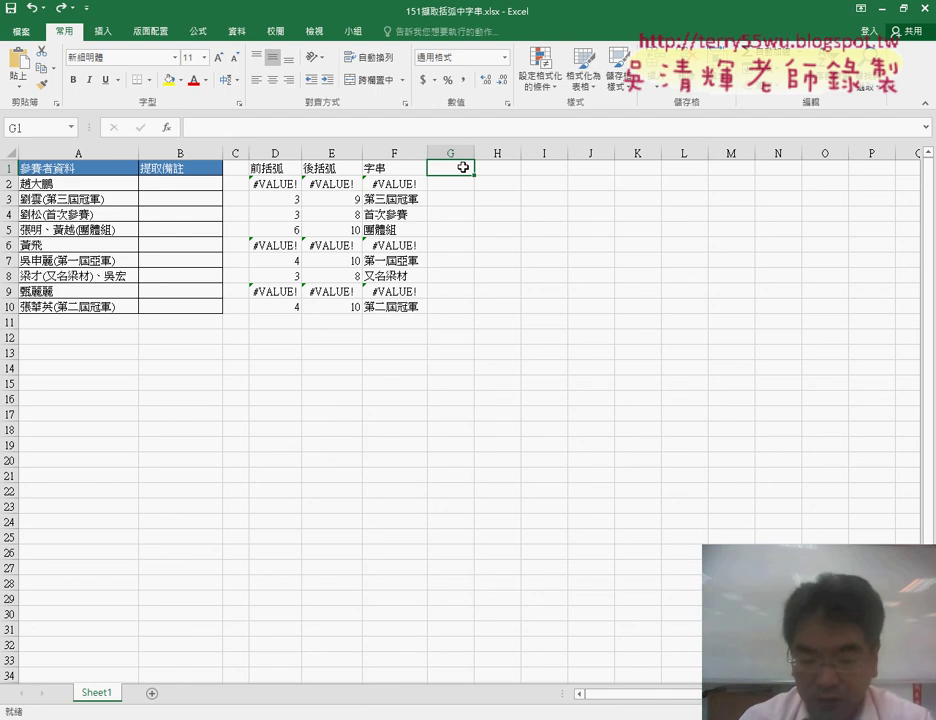
Step: Label G1 去除錯誤 and widen column G a little
{"action": "type", "text": "去"}
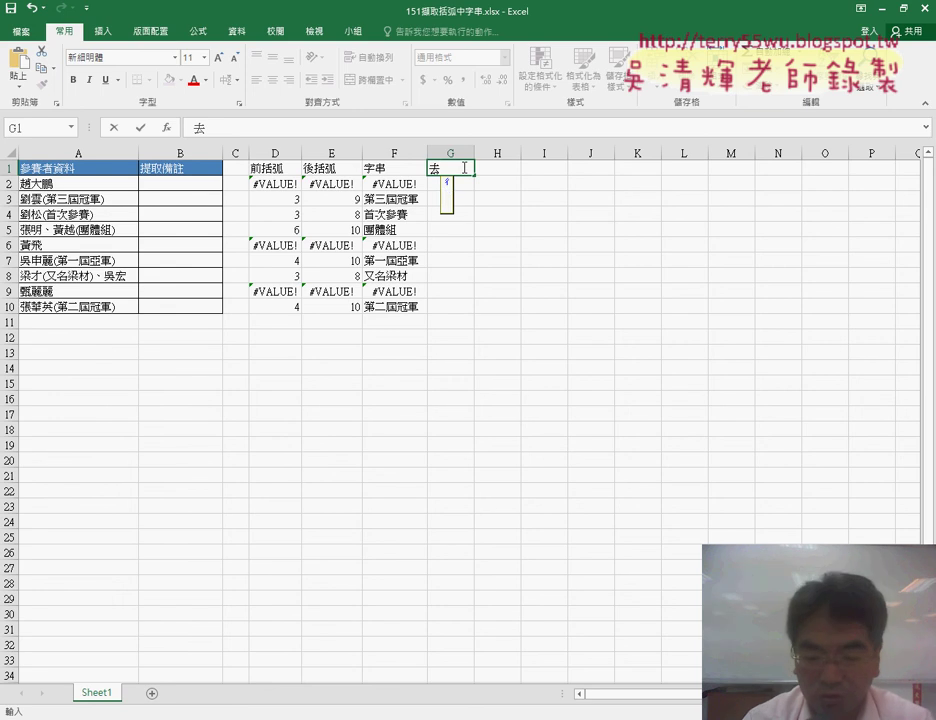
{"action": "type", "text": "除"}
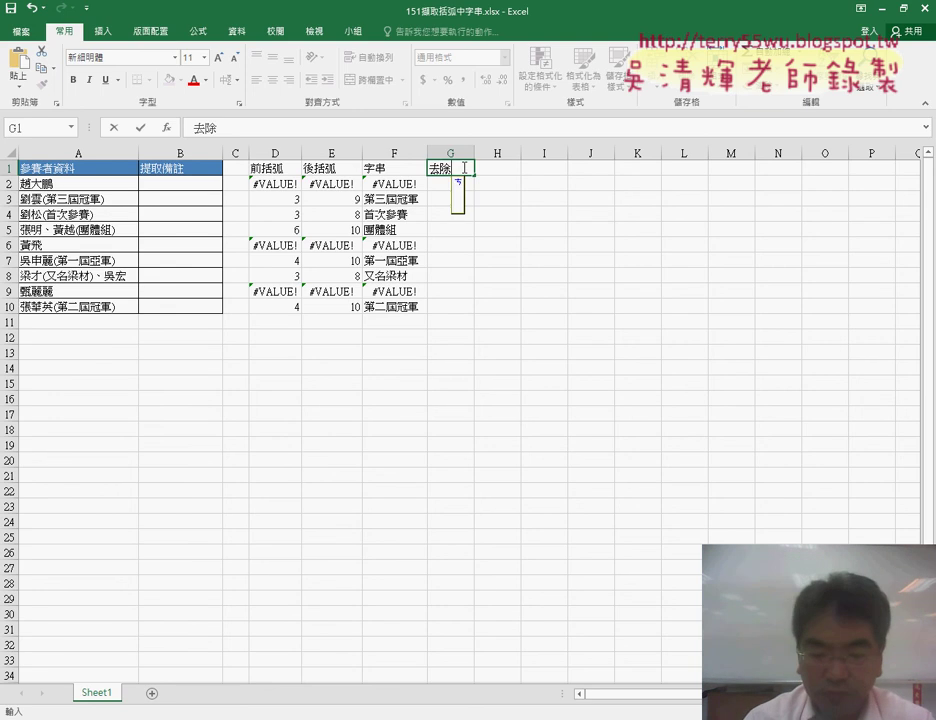
{"action": "type", "text": "錯誤"}
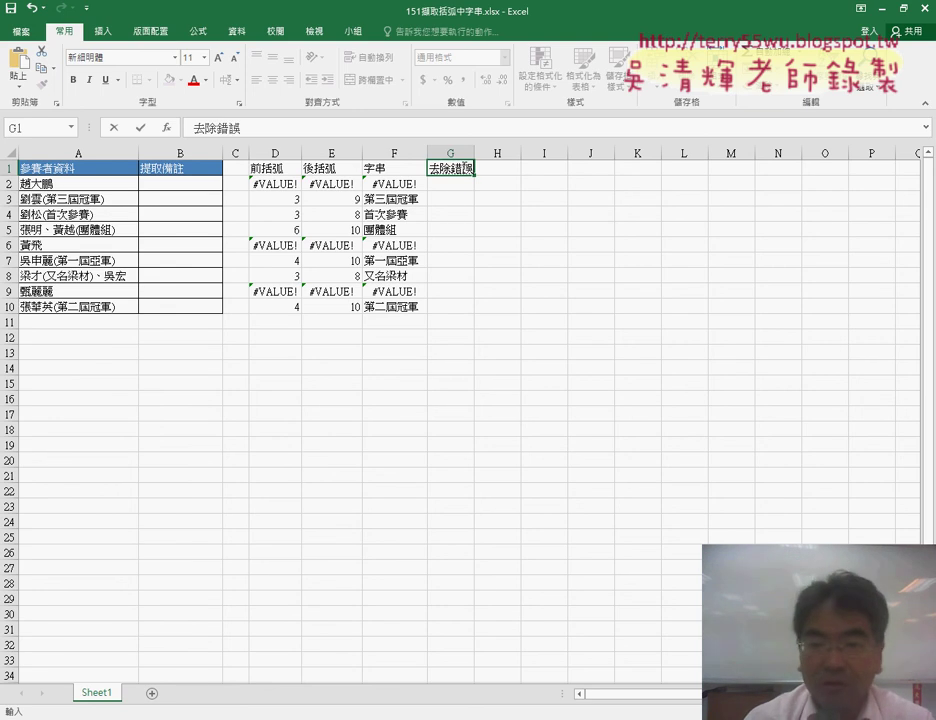
{"action": "key", "text": "Return"}
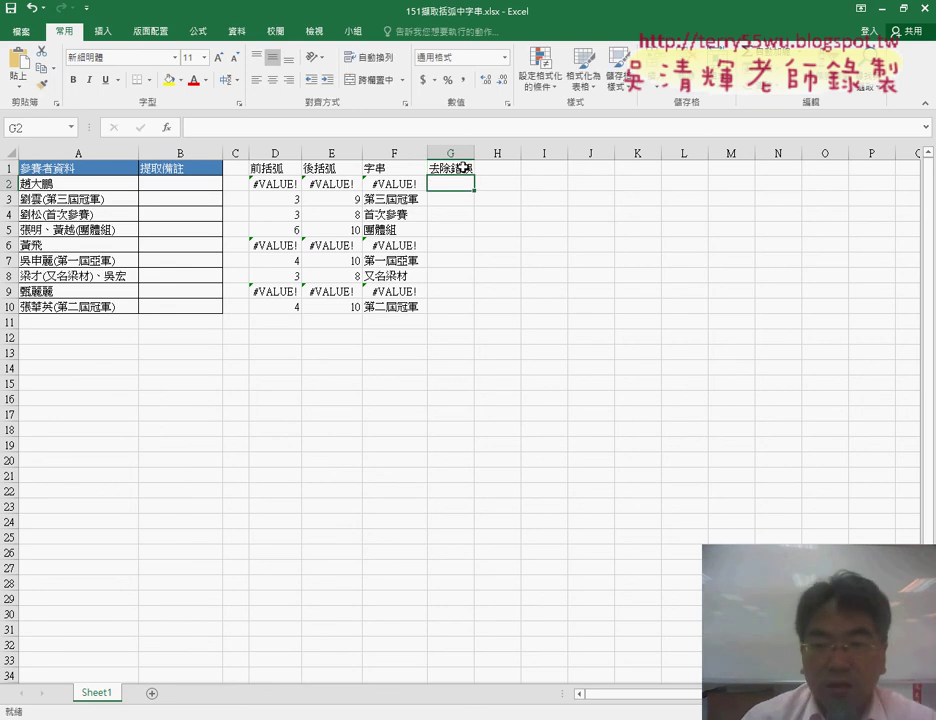
{"action": "left_click_drag", "start_coordinate": [474, 153], "coordinate": [484, 153]}
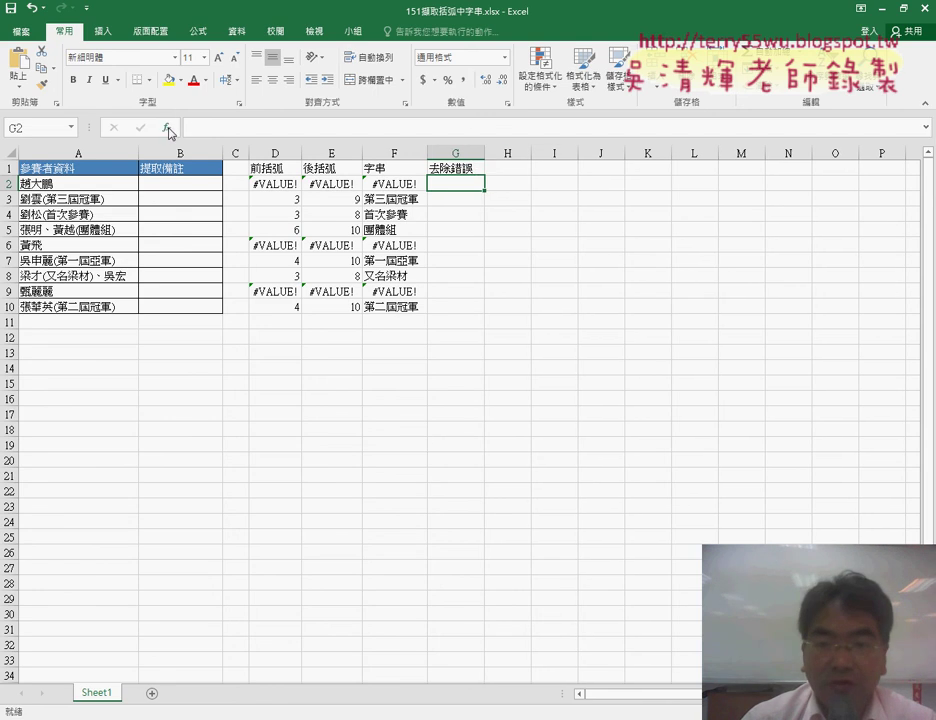
Step: Insert IFERROR from the 邏輯 (Logical) category into G2
{"action": "left_click", "coordinate": [167, 128]}
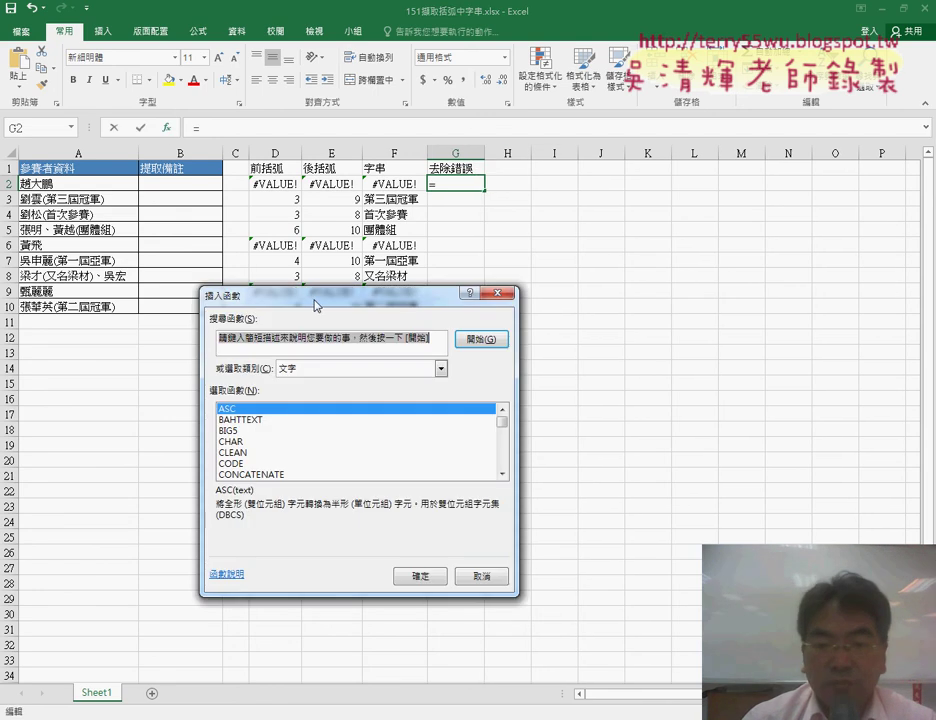
{"action": "left_click_drag", "start_coordinate": [389, 302], "coordinate": [681, 158]}
{"action": "left_click", "coordinate": [660, 225]}
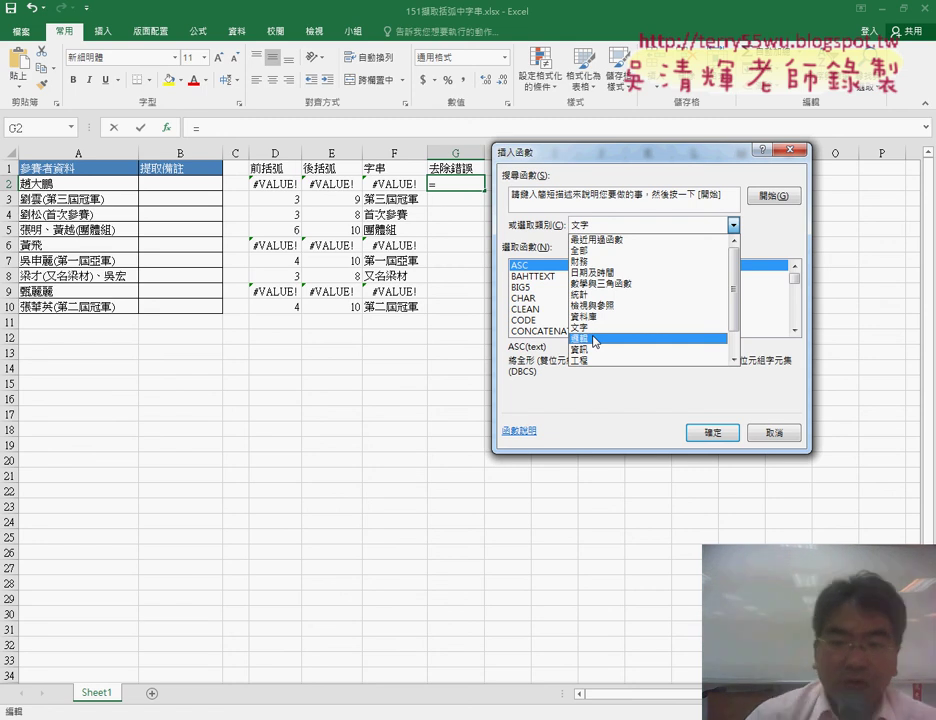
{"action": "left_click", "coordinate": [595, 340]}
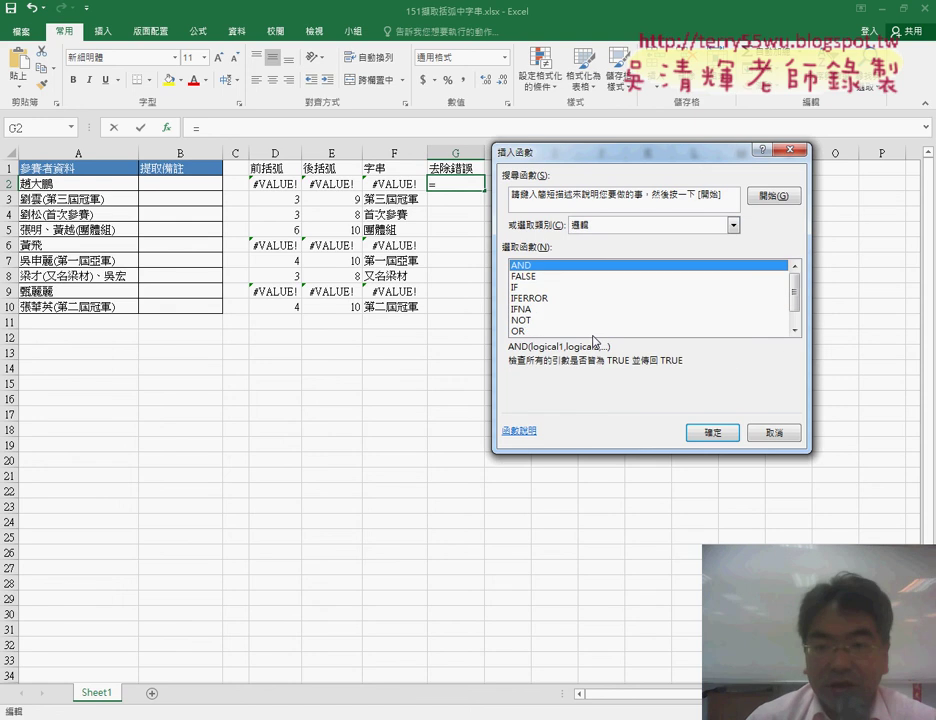
{"action": "left_click", "coordinate": [515, 299]}
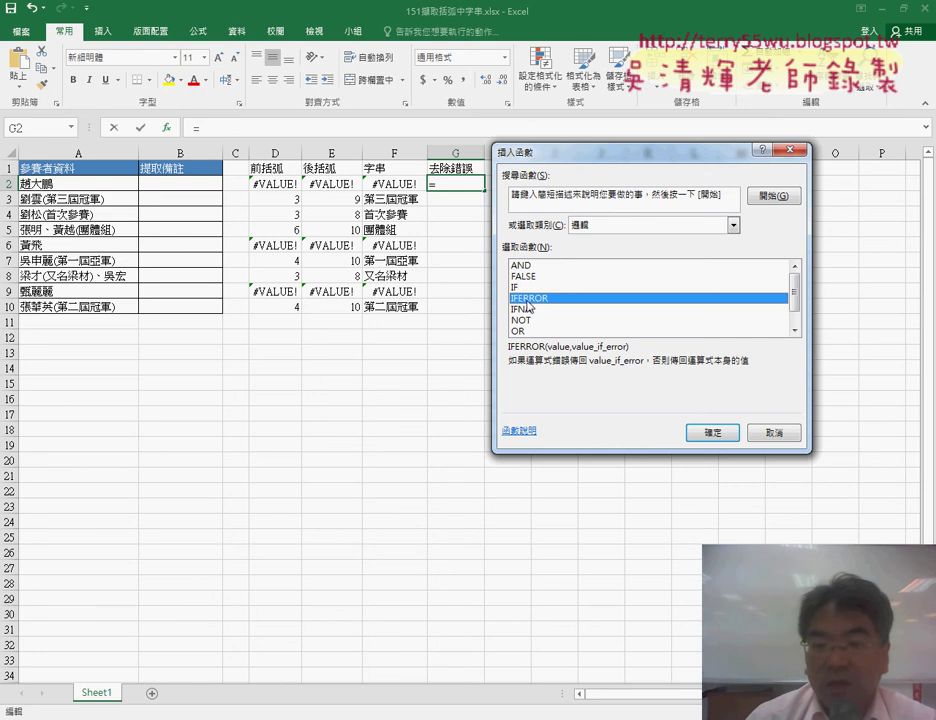
{"action": "left_click", "coordinate": [710, 432]}
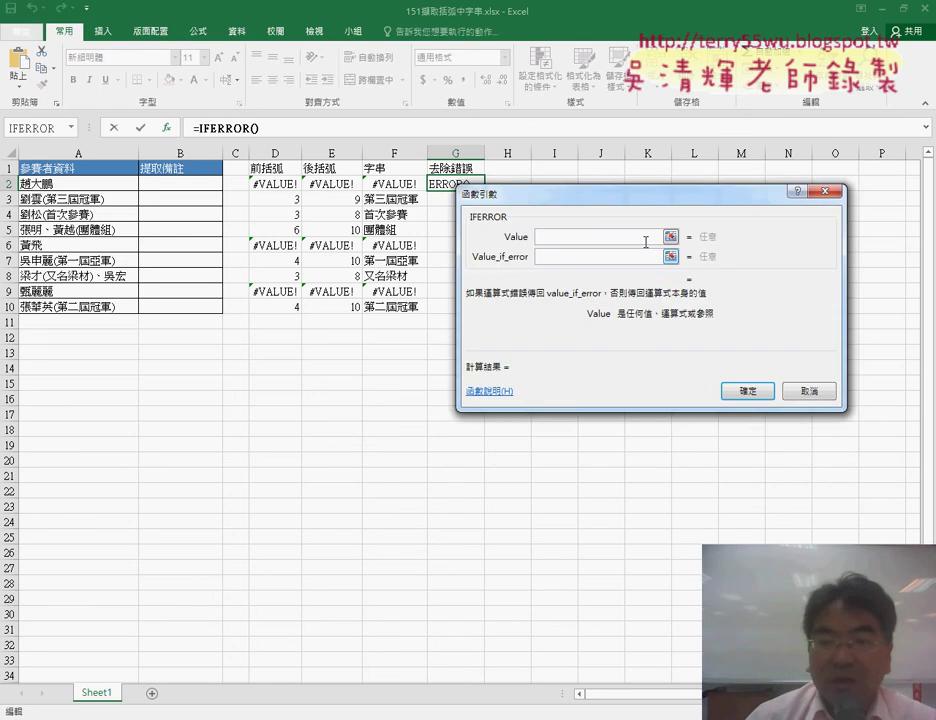
Step: Set IFERROR's Value to F2 and Value_if_error to "", giving =IFERROR(F2,"")
{"action": "left_click_drag", "start_coordinate": [640, 193], "coordinate": [697, 175]}
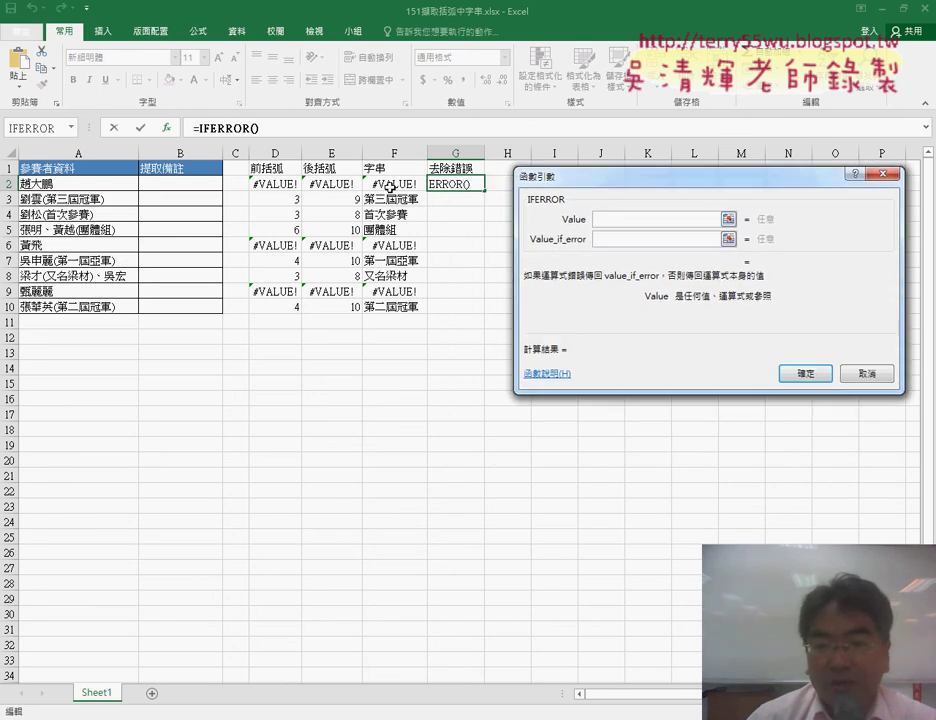
{"action": "left_click", "coordinate": [390, 186]}
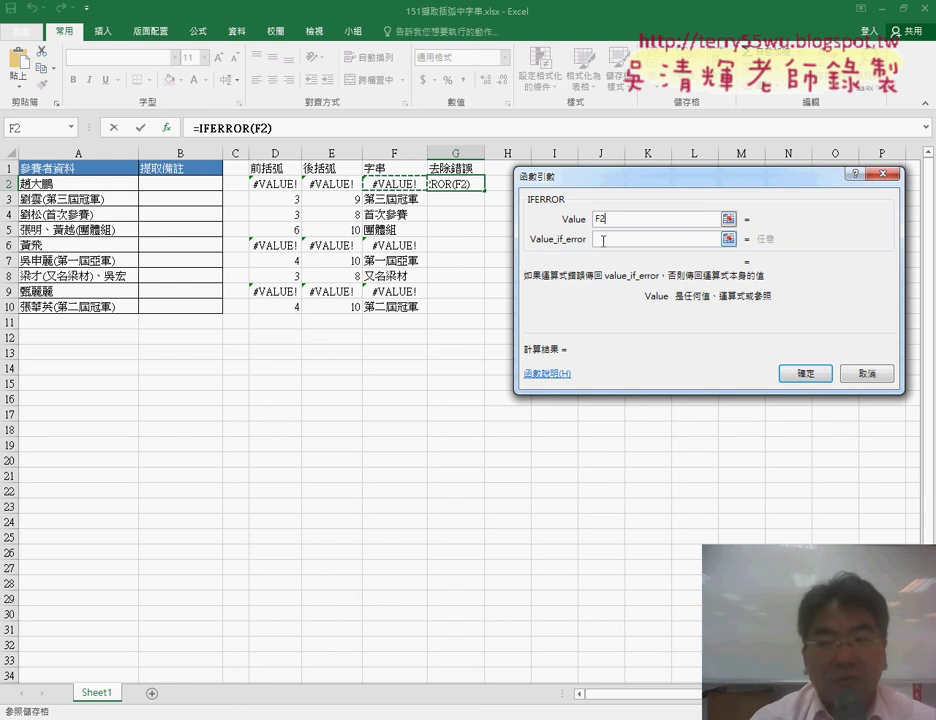
{"action": "left_click", "coordinate": [603, 241]}
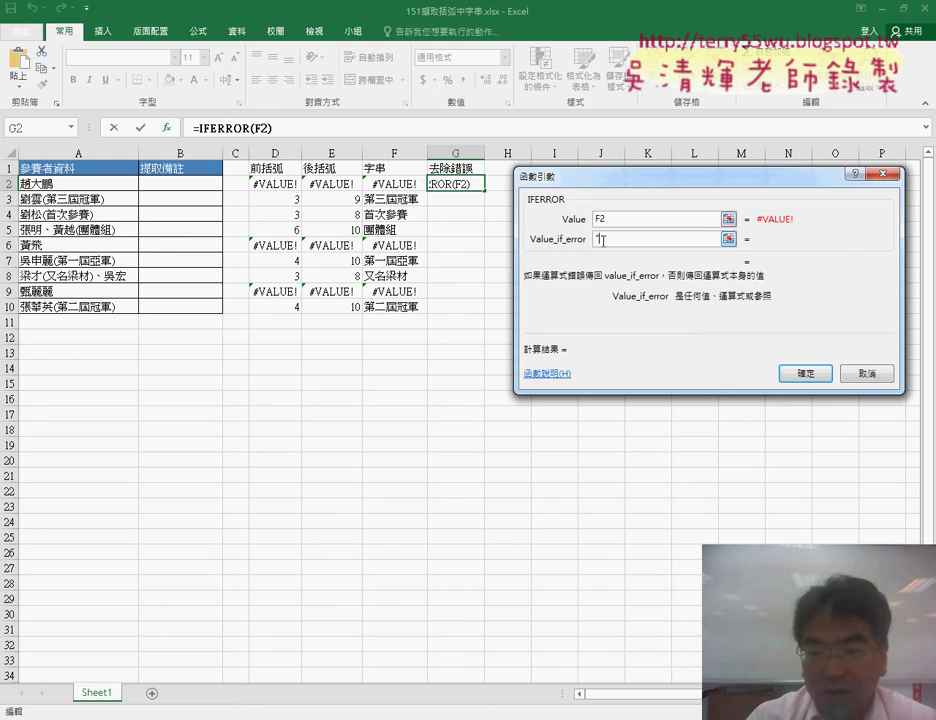
{"action": "type", "text": "\""}
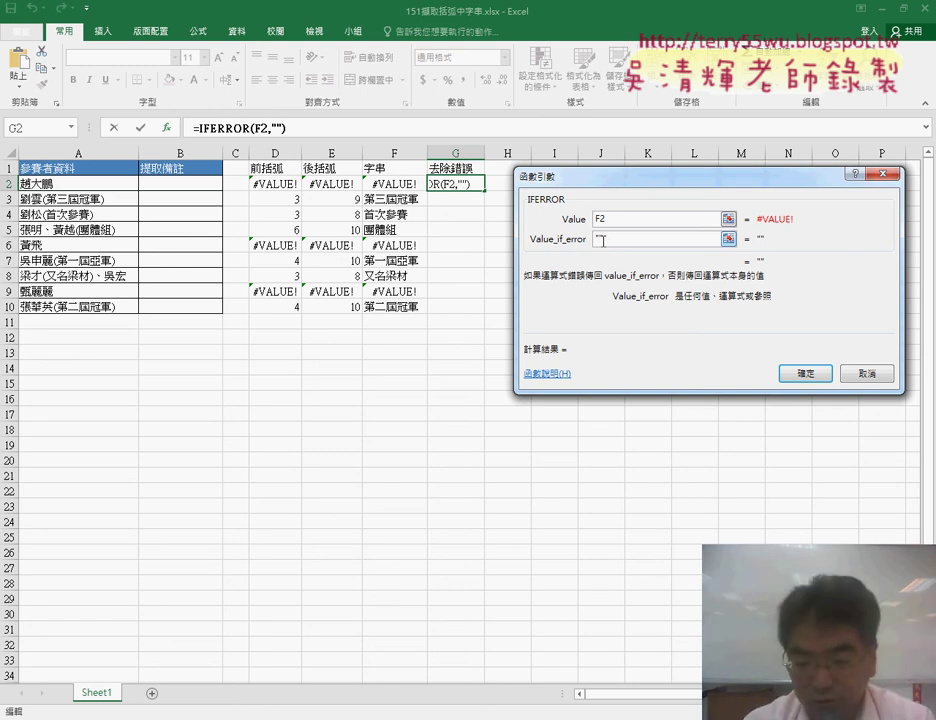
{"action": "key", "text": "BackSpace"}
{"action": "key", "text": "BackSpace"}
{"action": "type", "text": "'"}
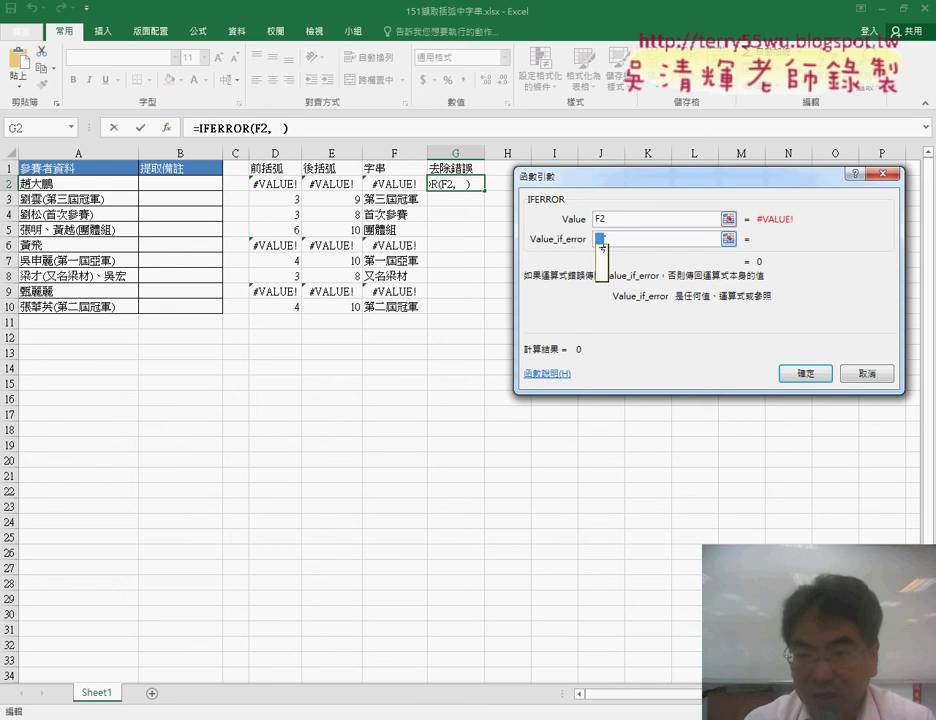
{"action": "key", "text": "BackSpace"}
{"action": "type", "text": "\"\""}
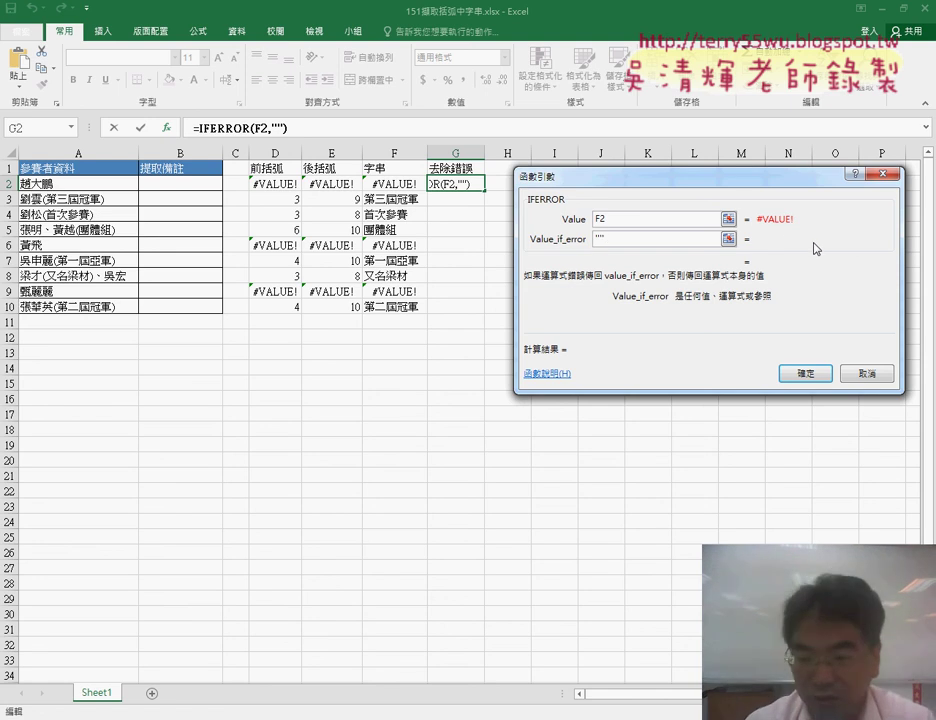
{"action": "key", "text": "BackSpace"}
{"action": "key", "text": "BackSpace"}
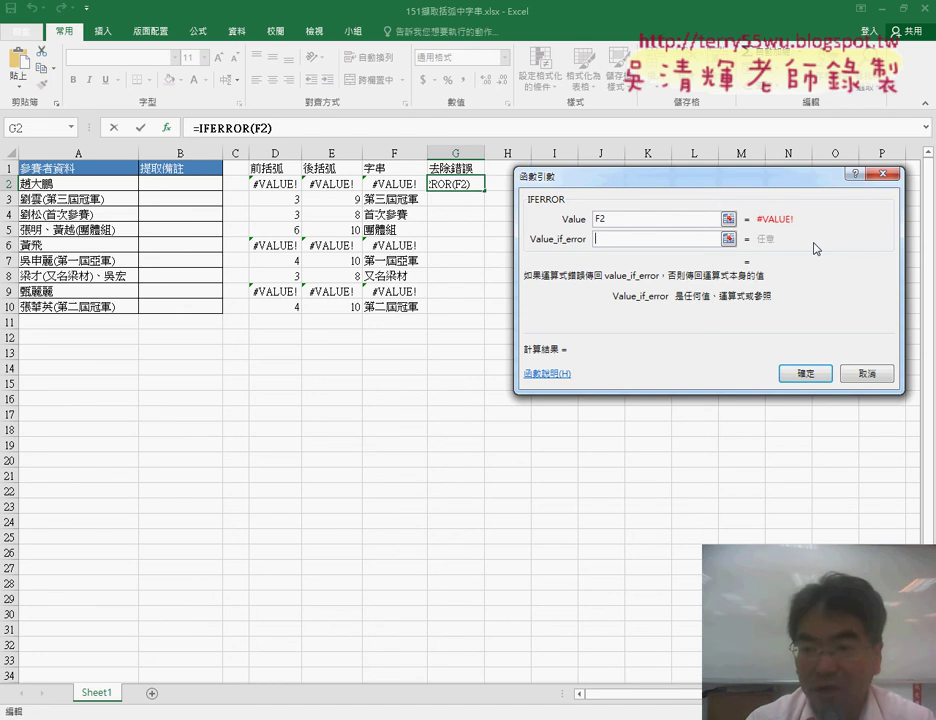
{"action": "type", "text": "\"\""}
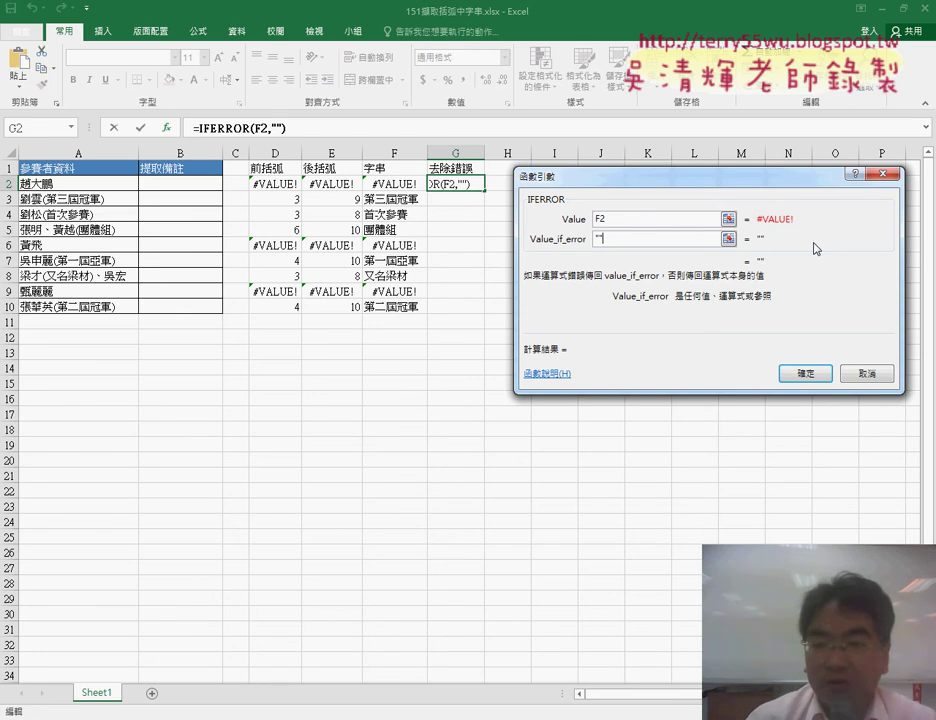
{"action": "left_click", "coordinate": [805, 373]}
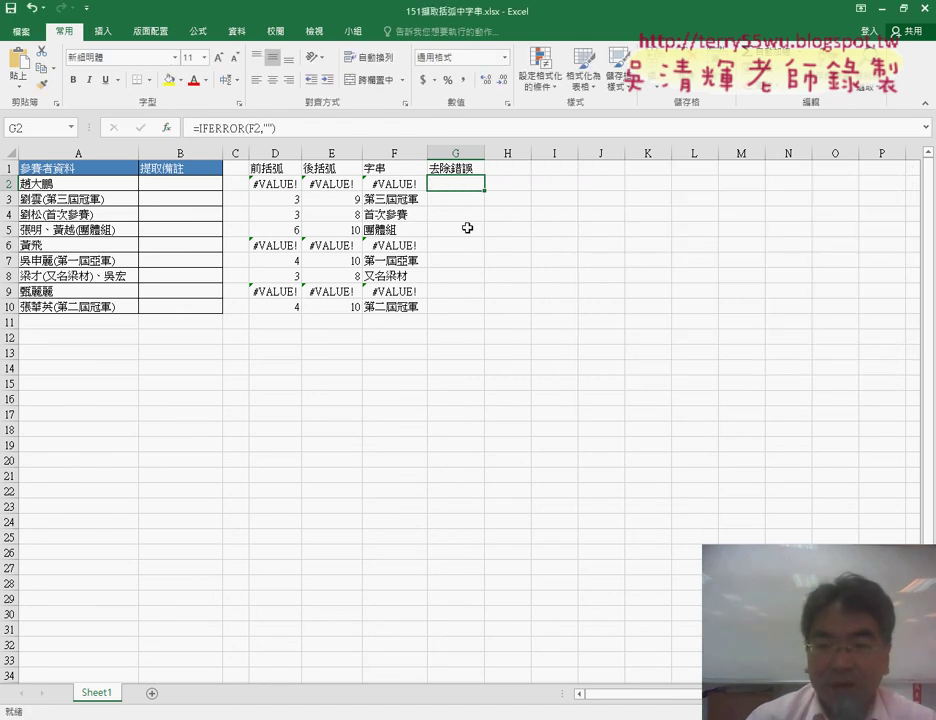
Step: Fill the IFERROR formula from G2 down to G10 so notes like 首次參賽 appear and error rows stay blank
{"action": "left_click_drag", "start_coordinate": [486, 191], "coordinate": [482, 318]}
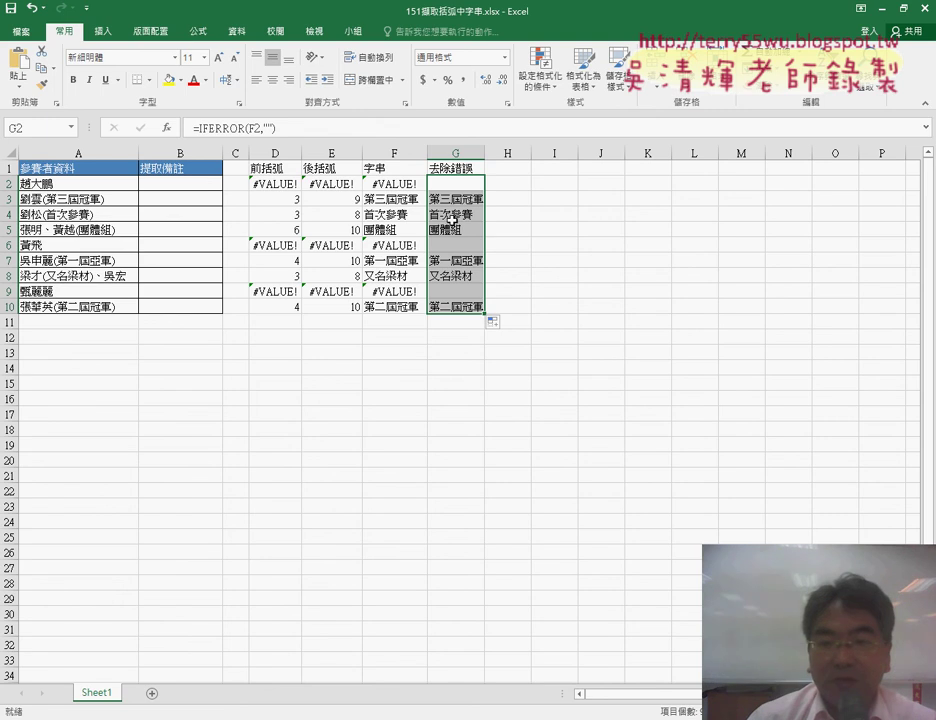
{"action": "right_click", "coordinate": [453, 220]}
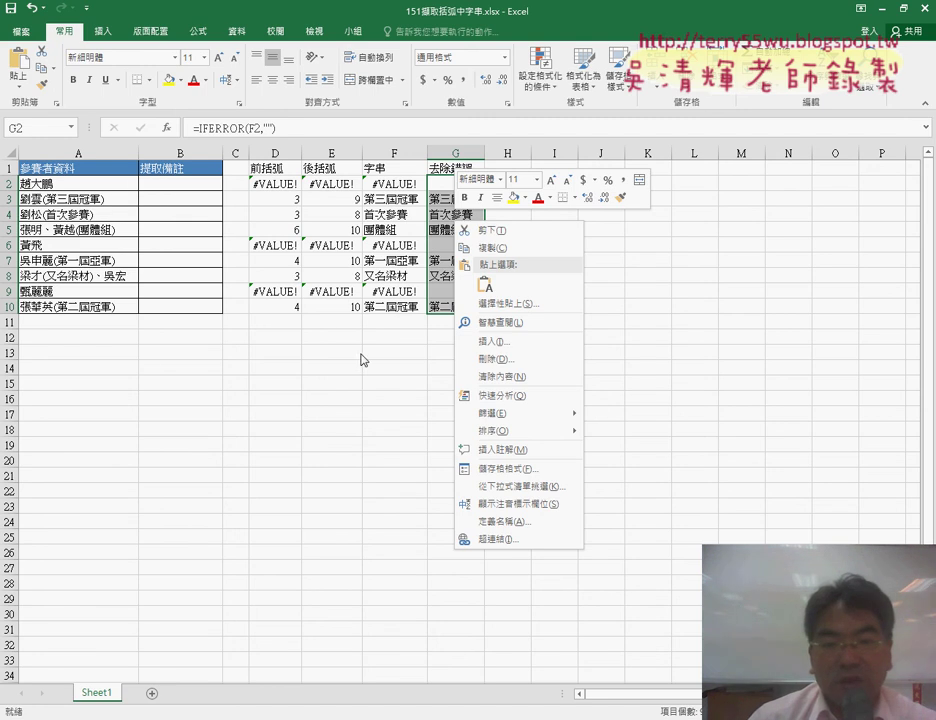
{"action": "left_click_drag", "start_coordinate": [395, 153], "coordinate": [180, 153]}
{"action": "right_click", "coordinate": [244, 246]}
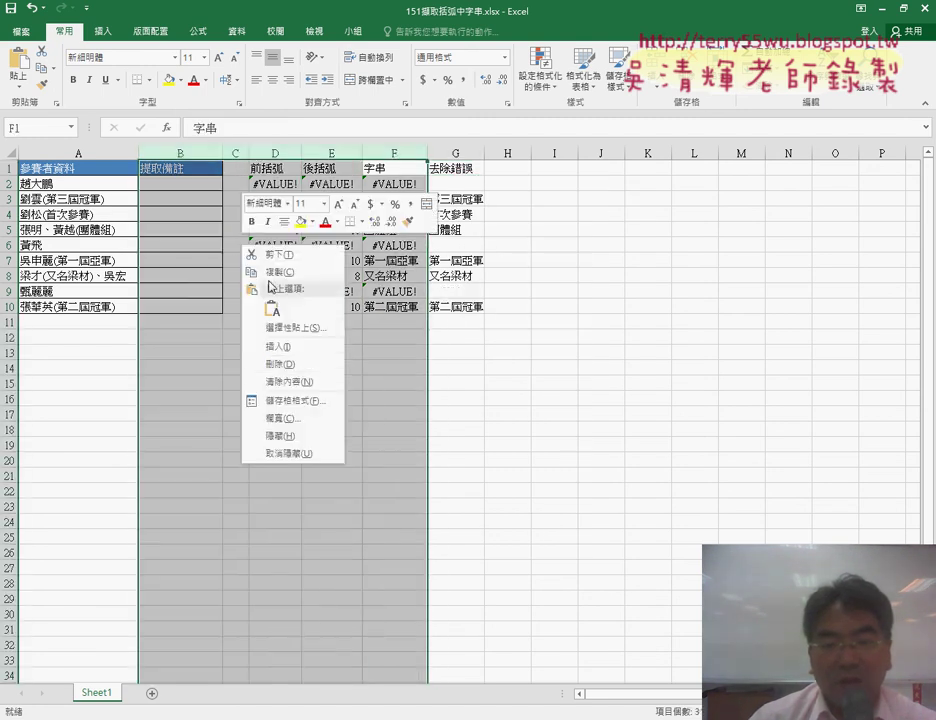
{"action": "left_click", "coordinate": [296, 440]}
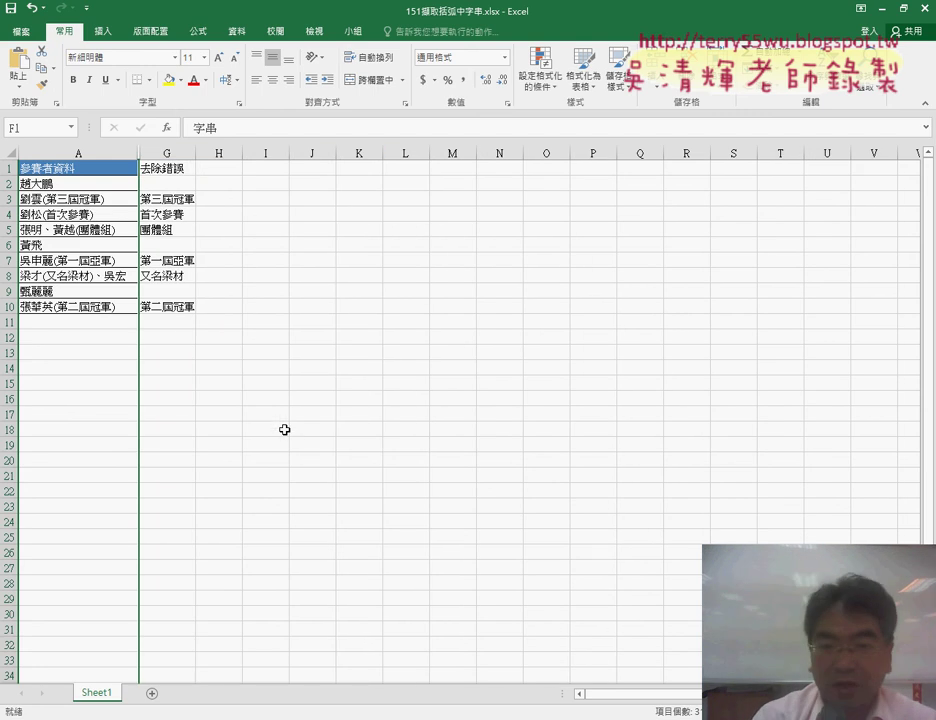
{"action": "key", "text": "ctrl+z"}
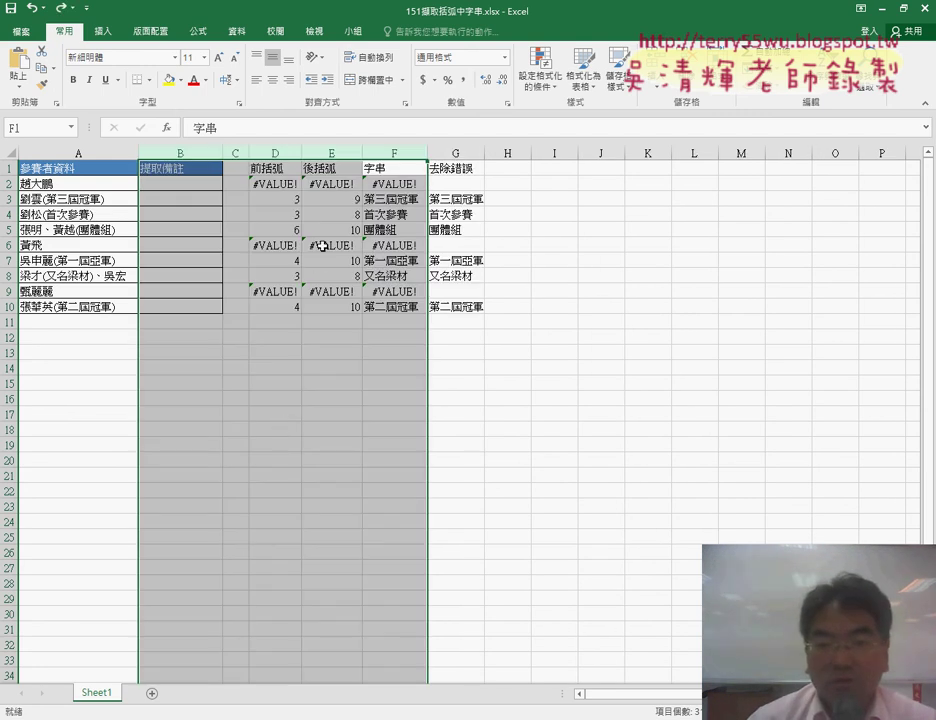
{"action": "left_click", "coordinate": [262, 184]}
{"action": "left_click", "coordinate": [389, 187]}
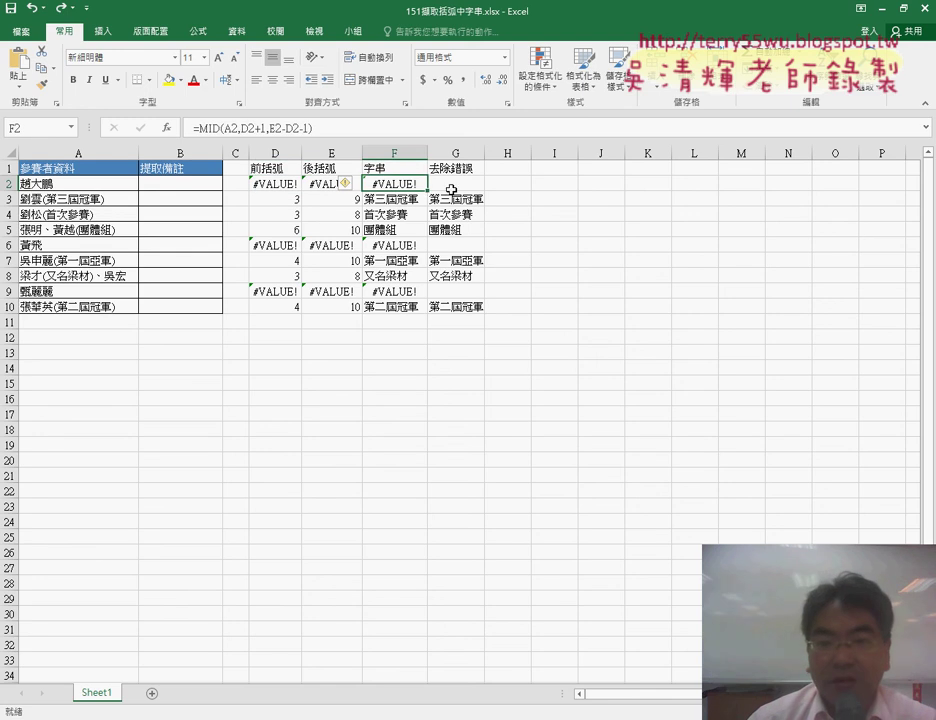
{"action": "left_click", "coordinate": [454, 186]}
{"action": "left_click_drag", "start_coordinate": [299, 186], "coordinate": [470, 186]}
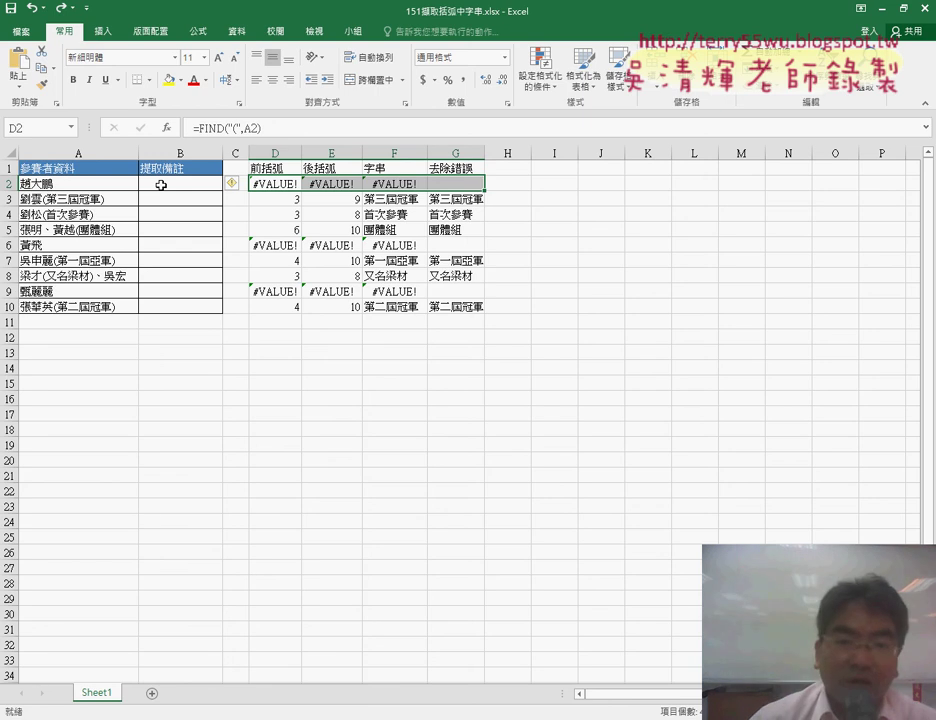
{"action": "left_click", "coordinate": [161, 185]}
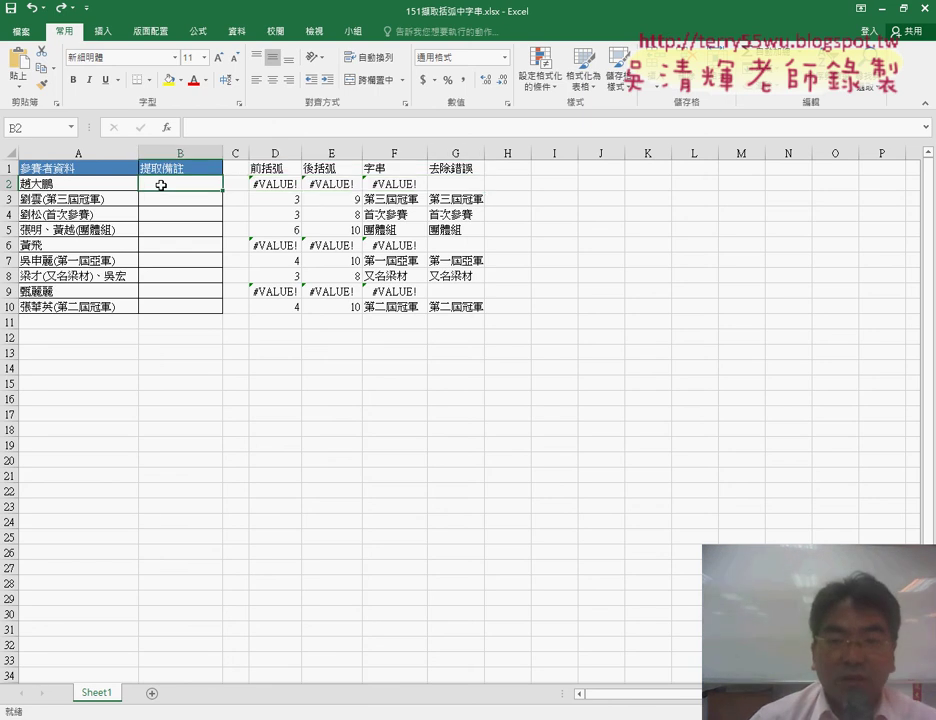
{"action": "left_click", "coordinate": [265, 184]}
{"action": "left_click", "coordinate": [324, 184]}
{"action": "left_click", "coordinate": [381, 187]}
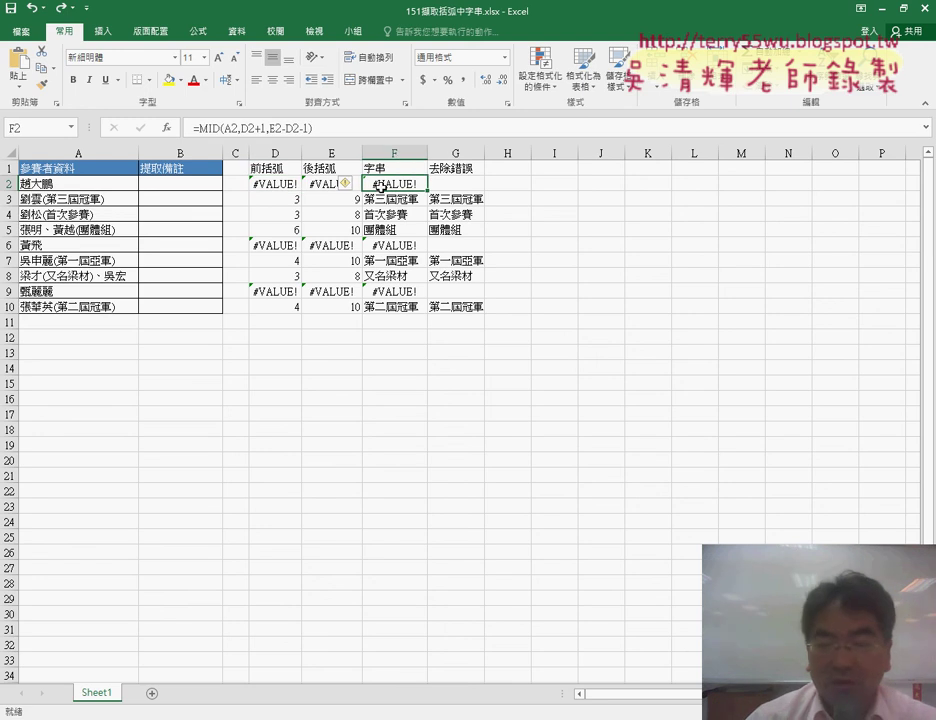